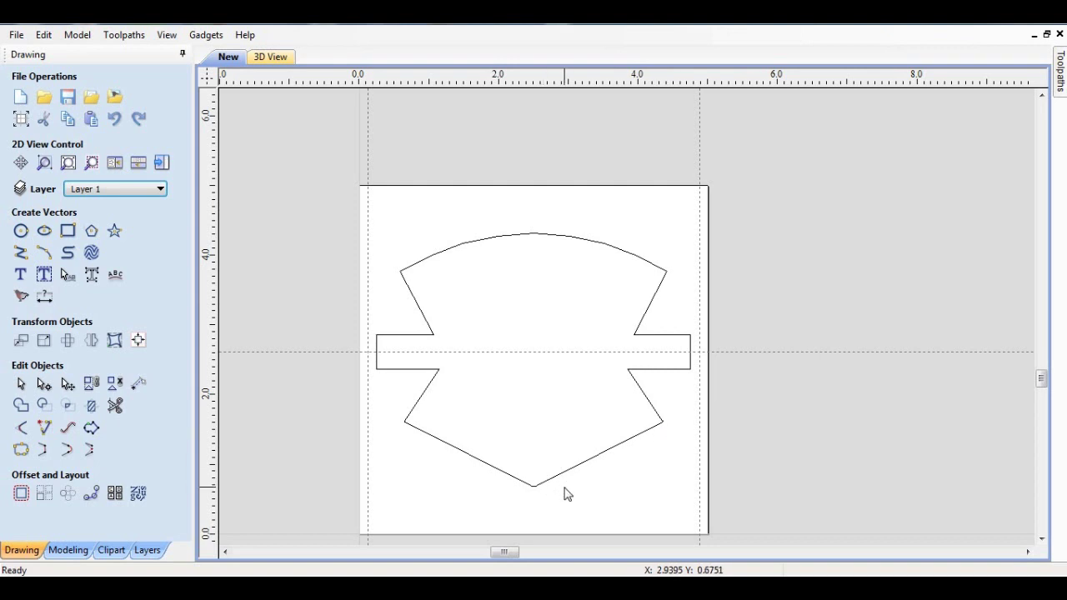
# Offset the panel outline outwards by 0.25 inches with sharp offset corners, keeping the original vector.
pyautogui.click(649, 267)
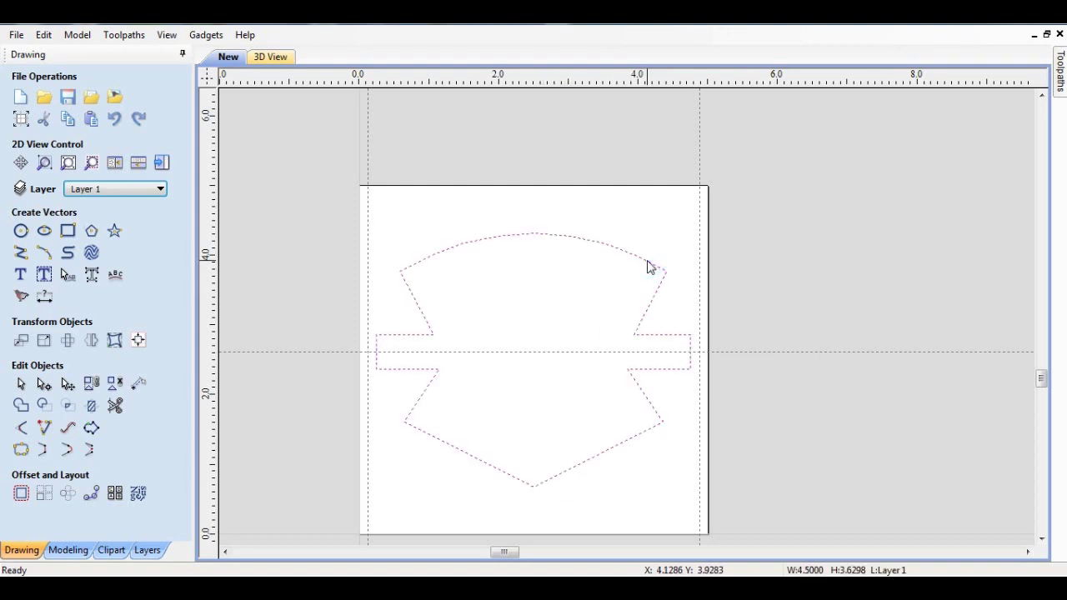
pyautogui.click(110, 550)
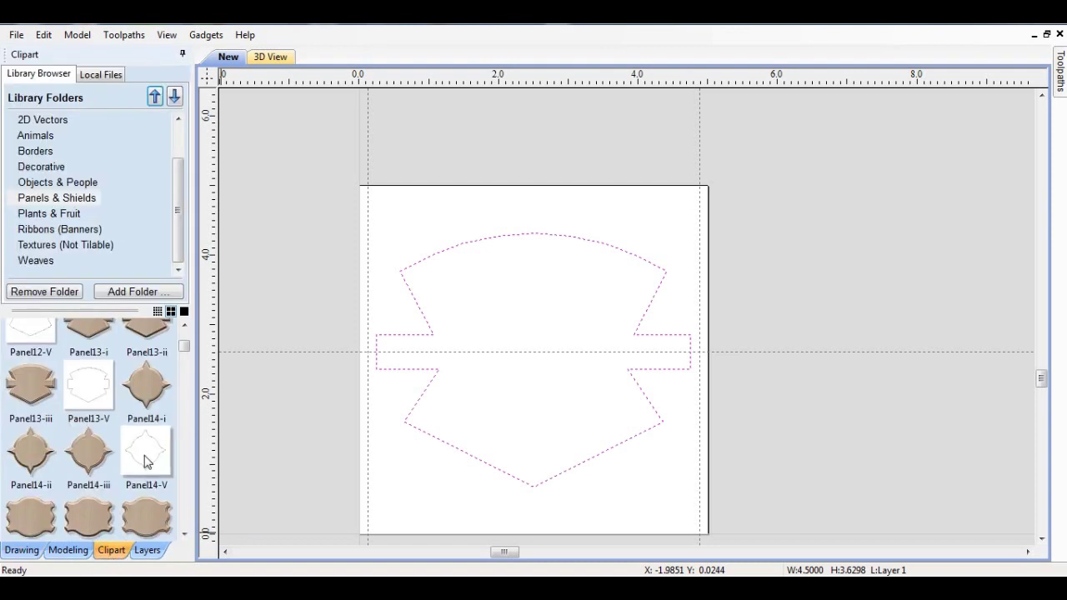
pyautogui.click(20, 552)
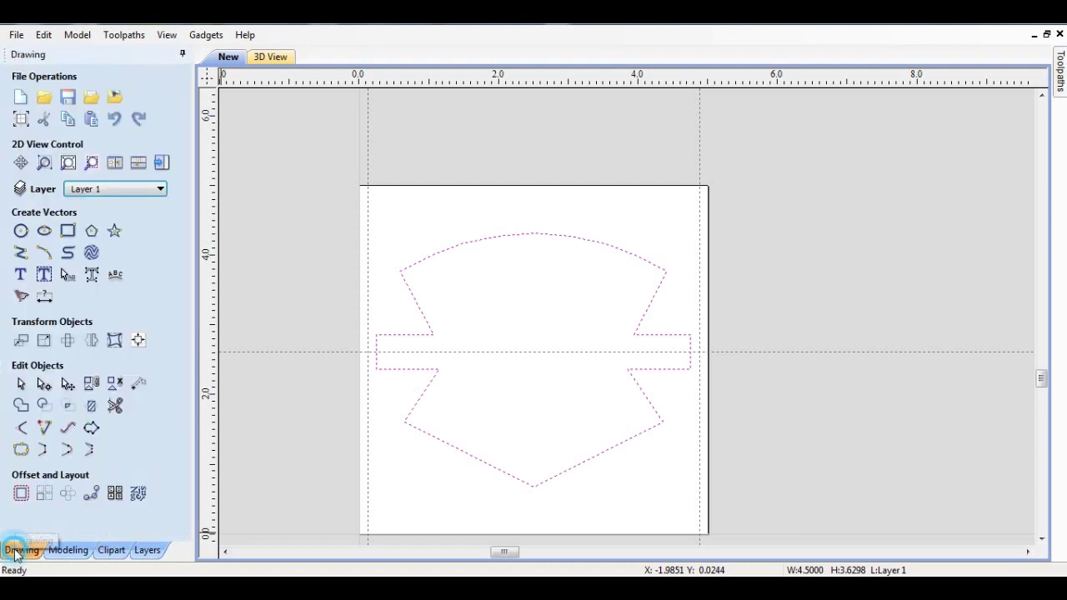
pyautogui.click(445, 448)
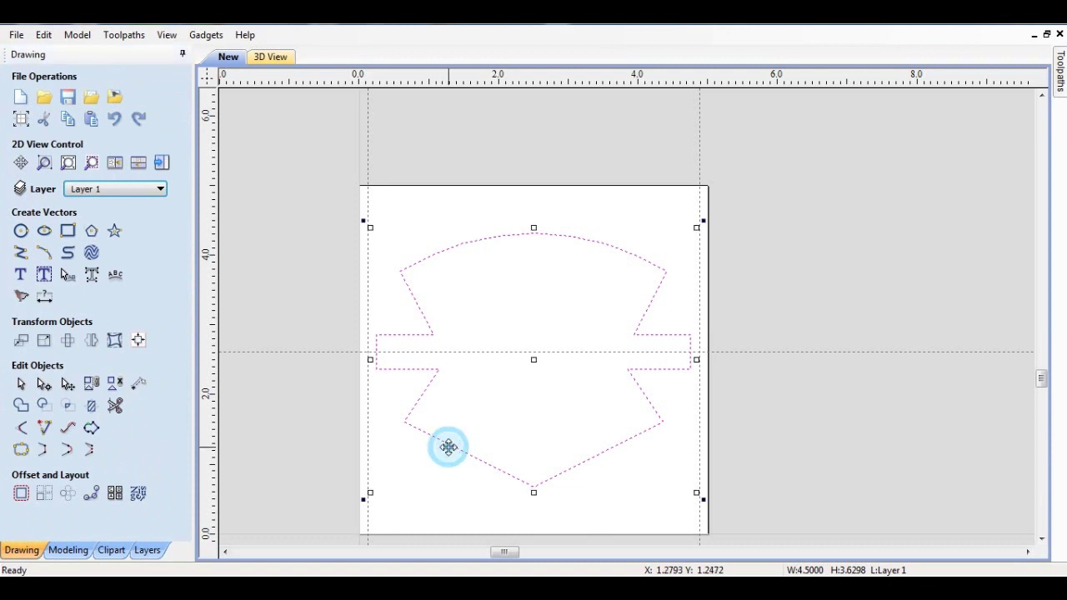
pyautogui.click(436, 497)
pyautogui.click(464, 453)
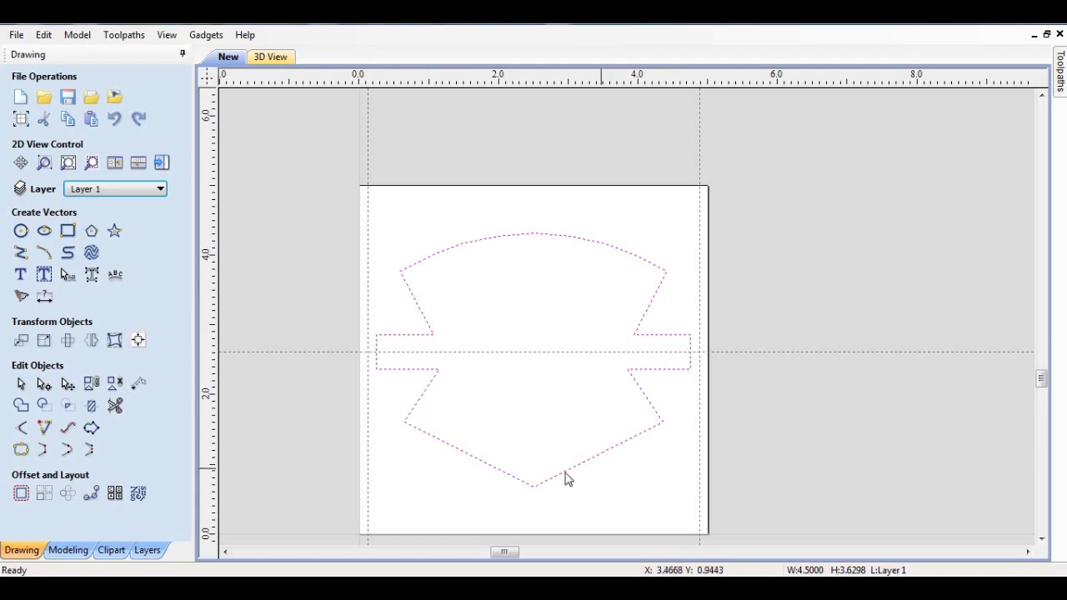
pyautogui.click(21, 495)
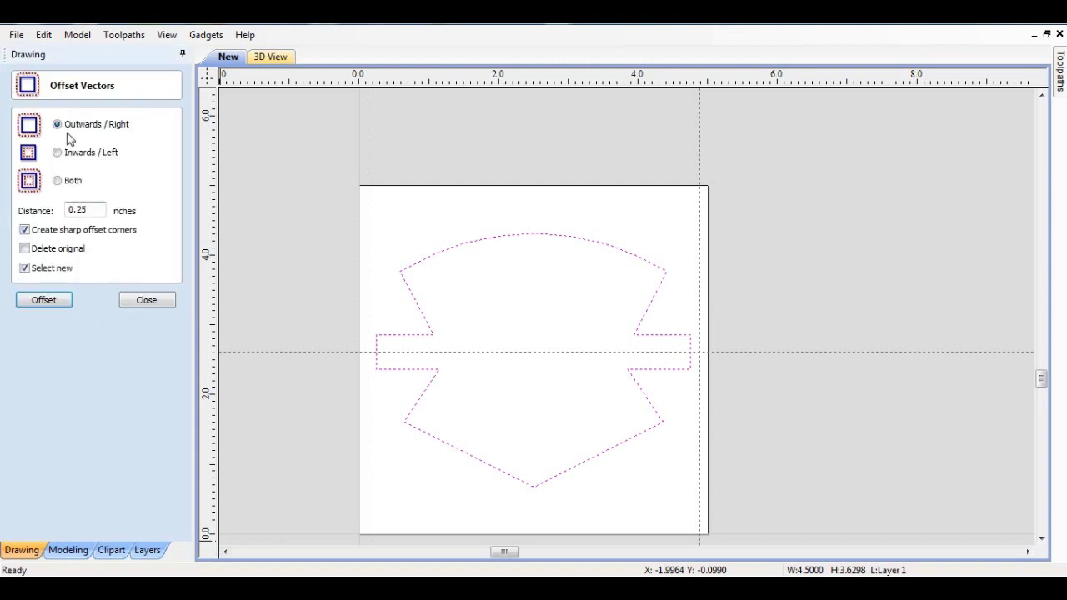
pyautogui.click(58, 305)
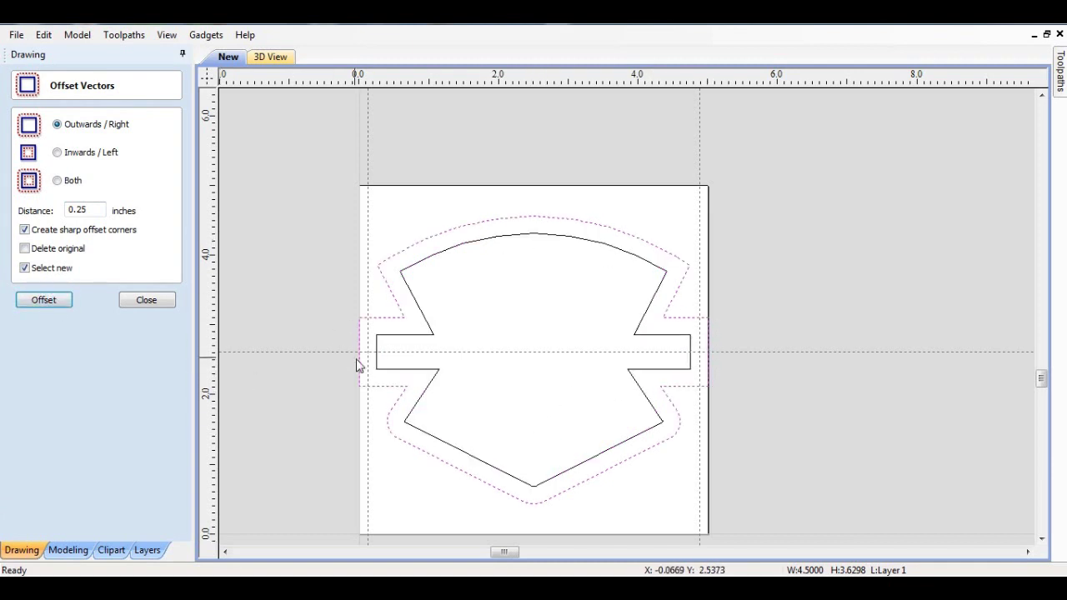
pyautogui.click(139, 303)
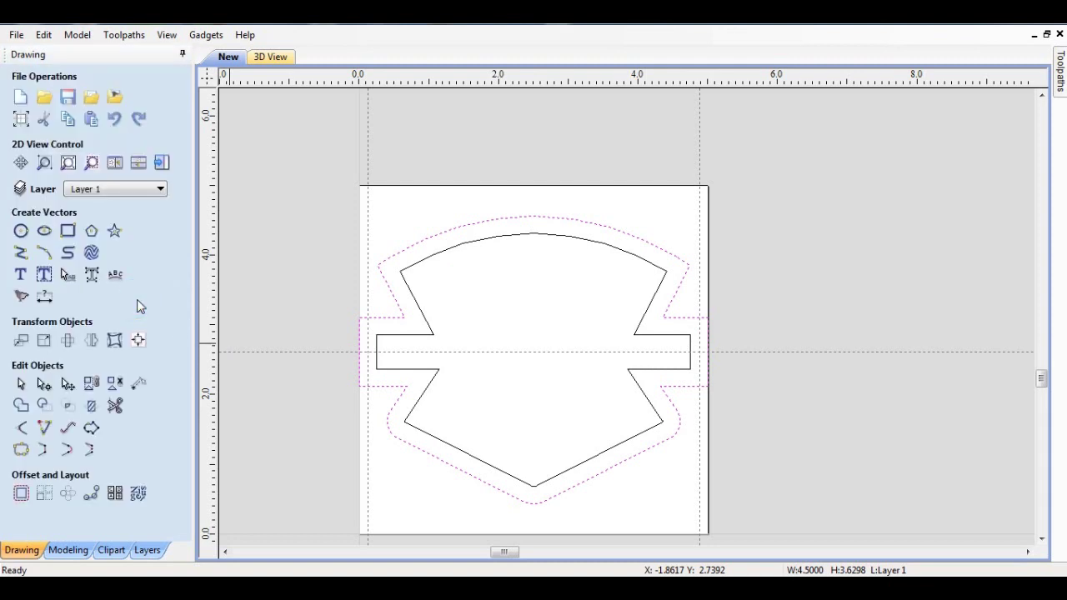
# Draw a circle of 0.0625 inch radius centred at X 0.125, Y 2.6153 on the left guide intersection.
pyautogui.click(21, 231)
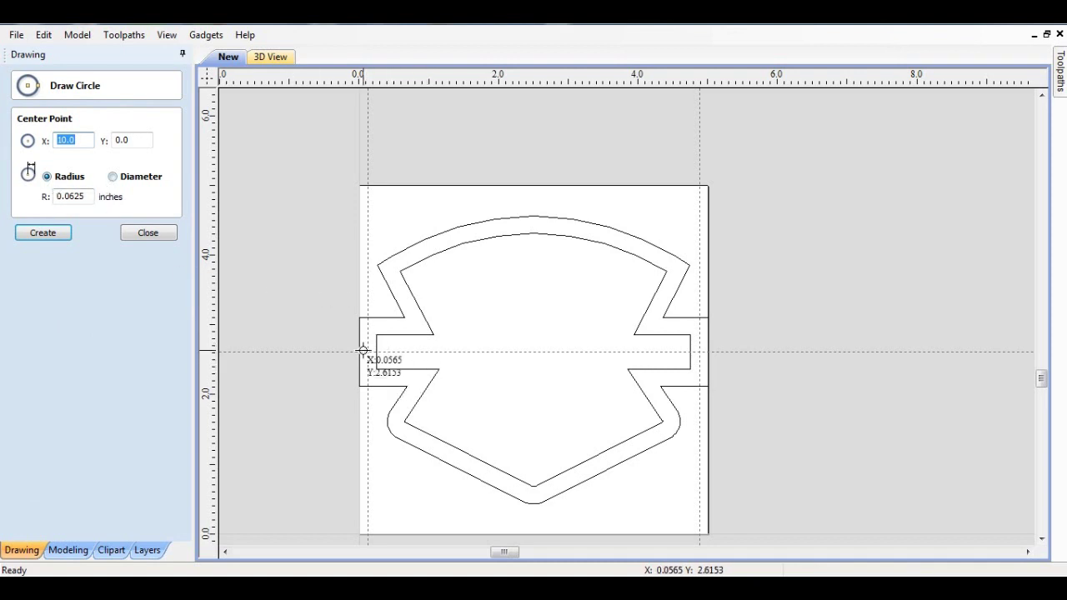
pyautogui.scroll(1, 367, 364)
pyautogui.scroll(8, 366, 364)
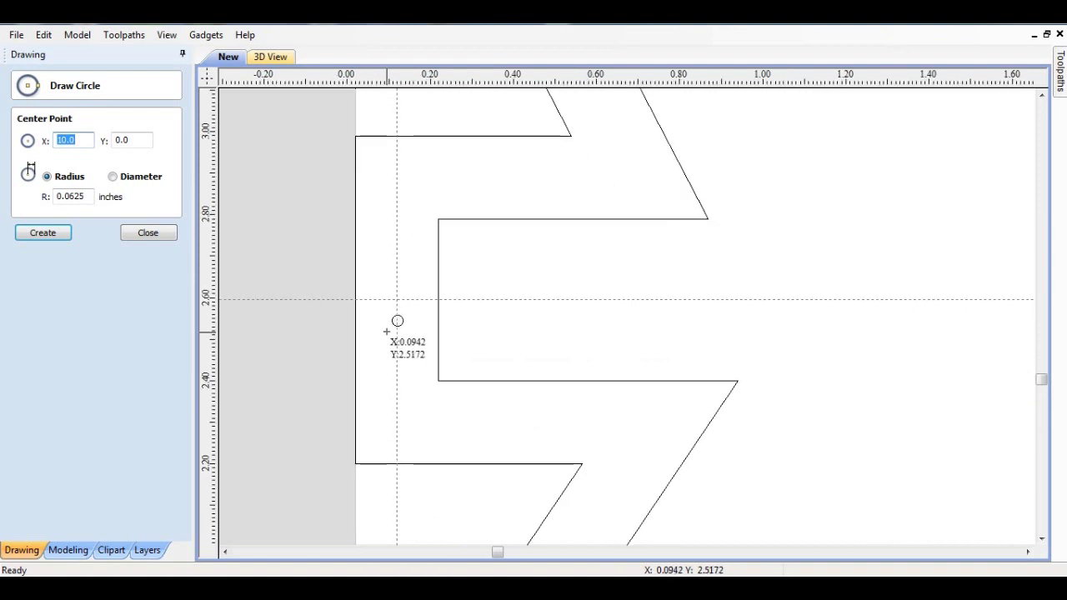
pyautogui.click(401, 282)
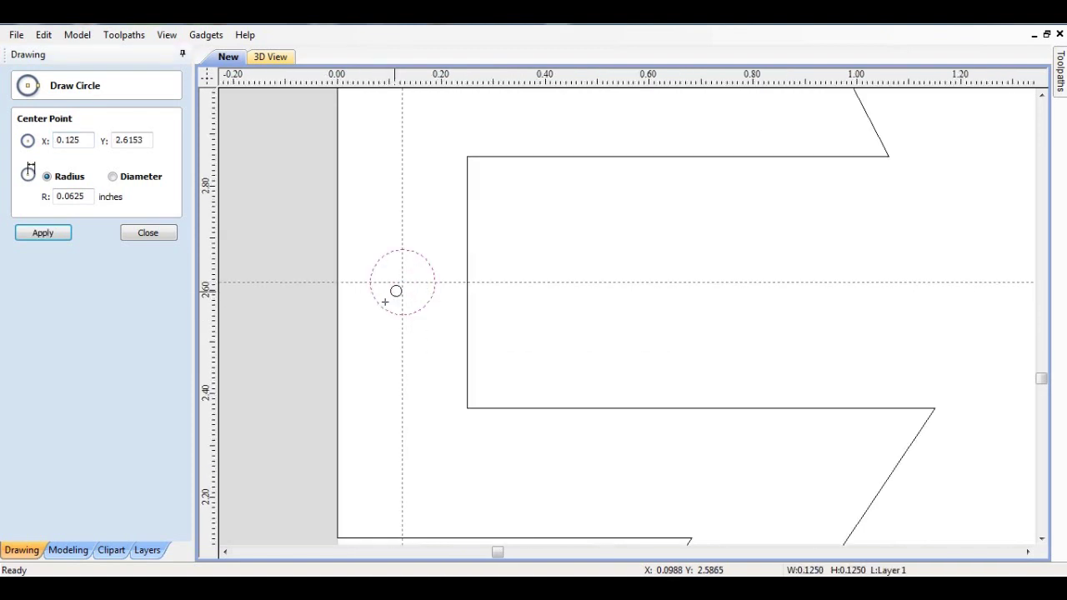
# Add a matching 0.0625 inch radius circle centred at X 4.875, Y 2.6153 on the right guide intersection.
pyautogui.scroll(-3, 374, 322)
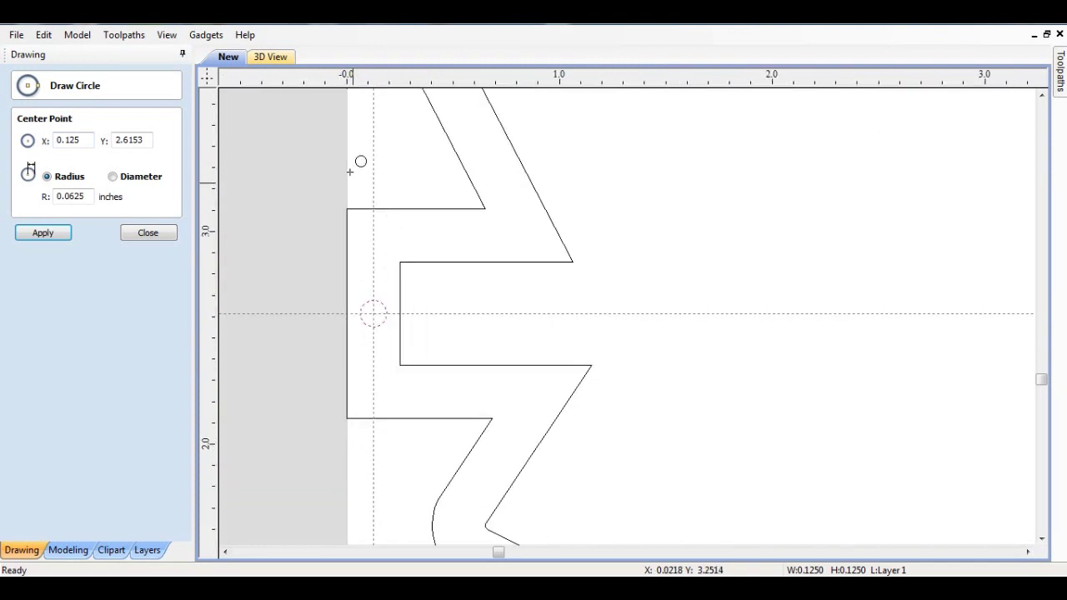
pyautogui.scroll(-2, 284, 319)
pyautogui.scroll(-1, 285, 319)
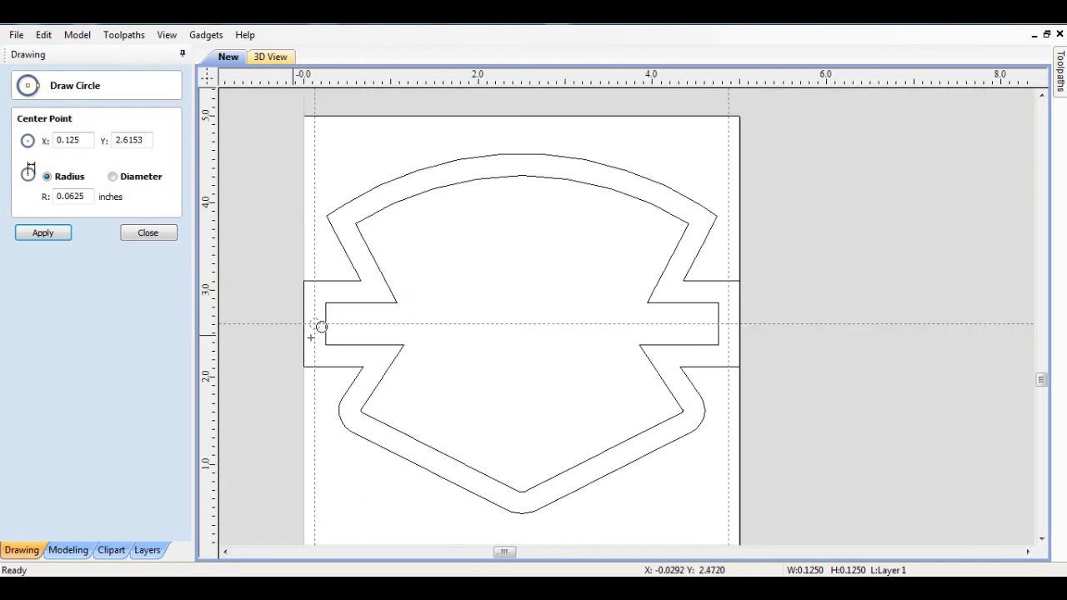
pyautogui.scroll(3, 759, 301)
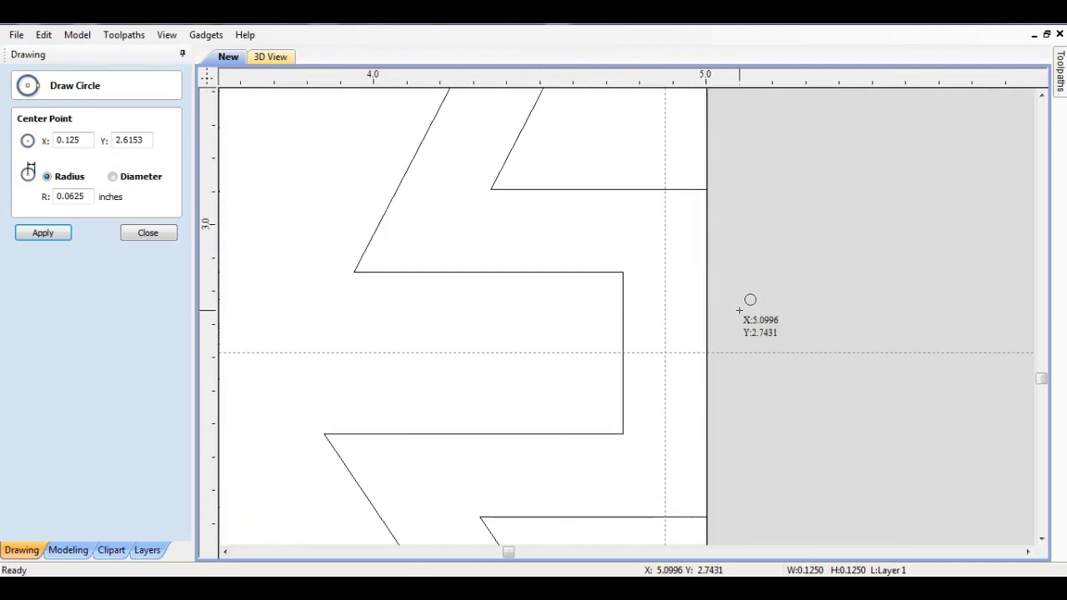
pyautogui.click(663, 353)
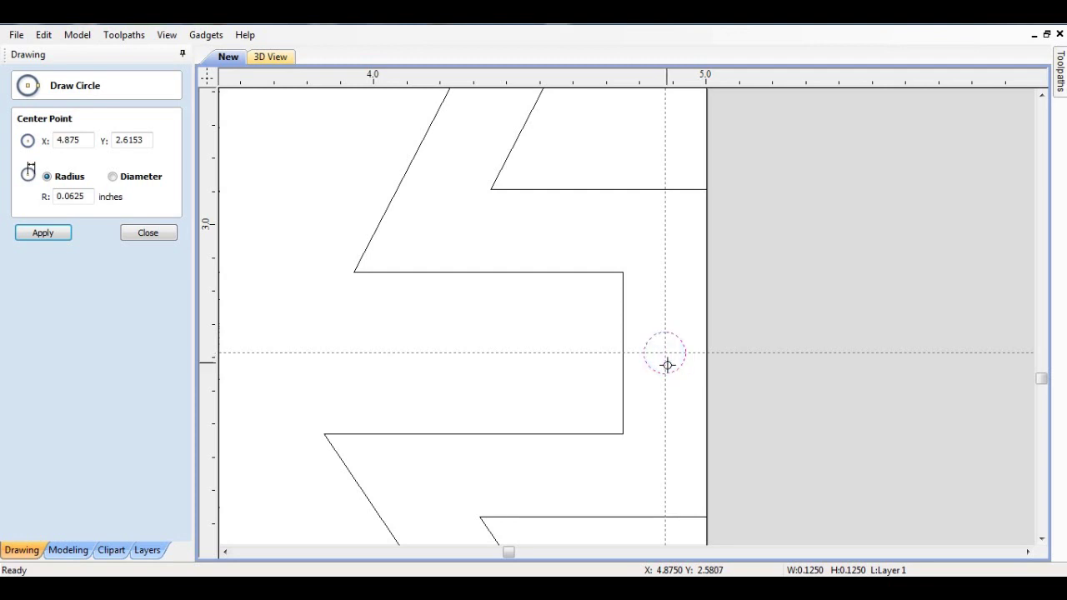
pyautogui.click(147, 232)
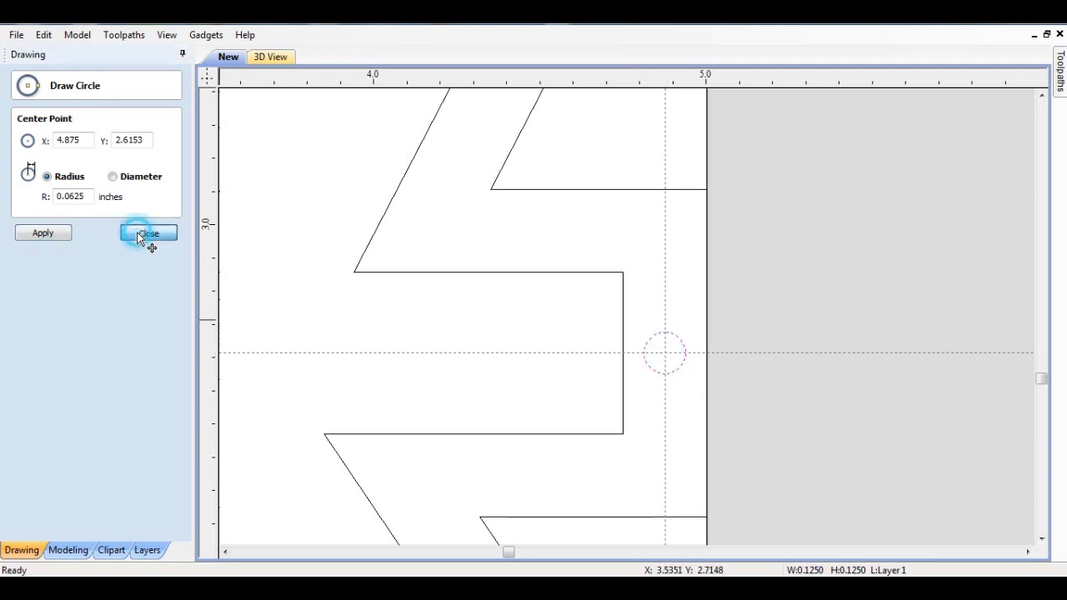
# Calculate a drilling toolpath for the two small circles using the End Mill (0.125 inch), accepting a cut through the material.
pyautogui.scroll(-5, 767, 380)
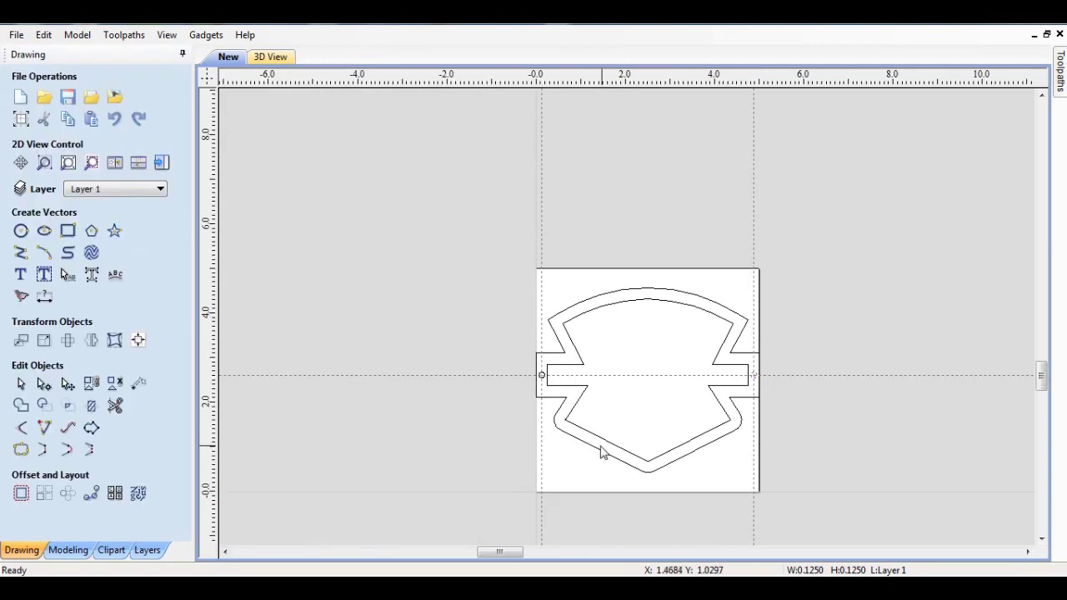
pyautogui.scroll(1, 611, 437)
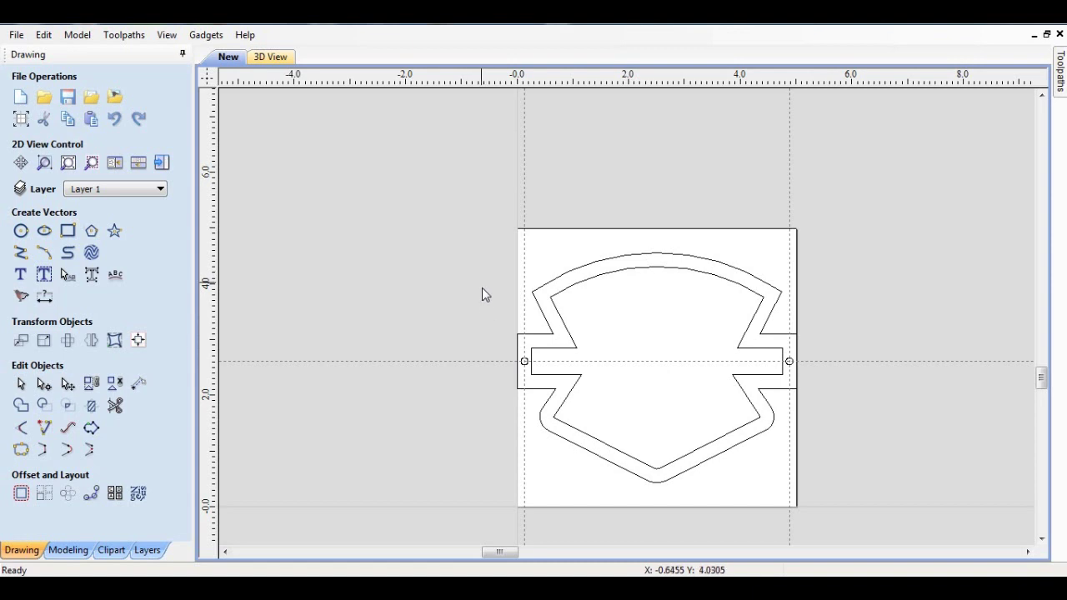
pyautogui.moveTo(485, 340); pyautogui.dragTo(826, 380)
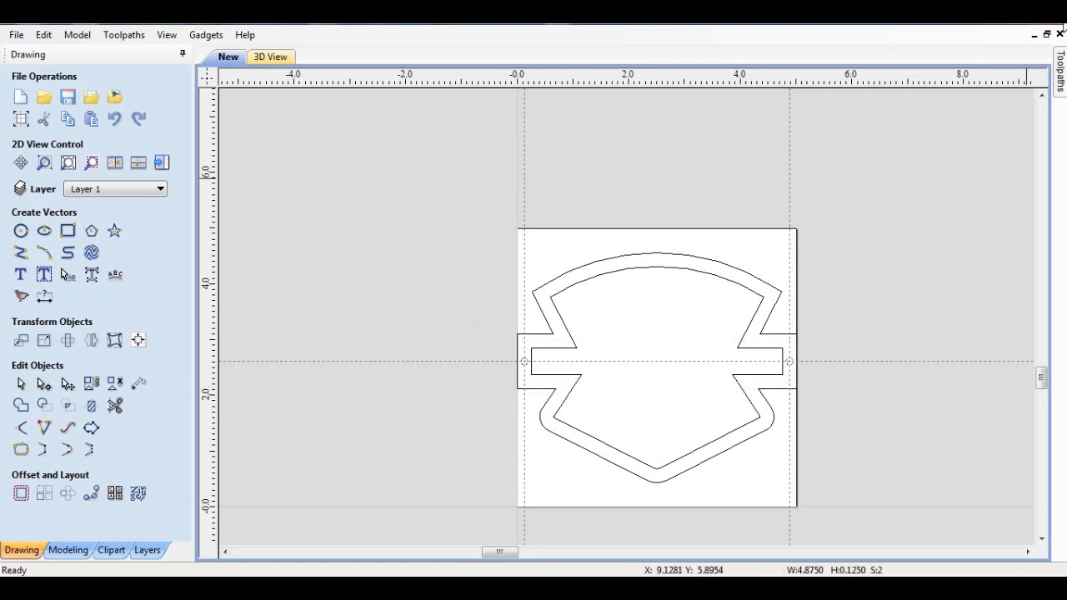
pyautogui.click(1061, 75)
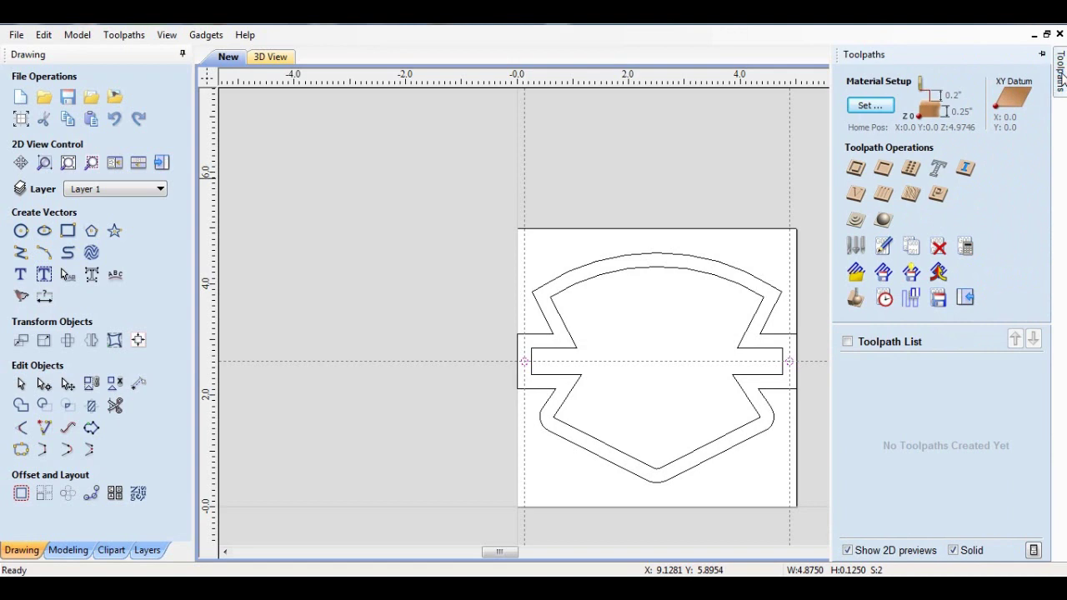
pyautogui.click(899, 175)
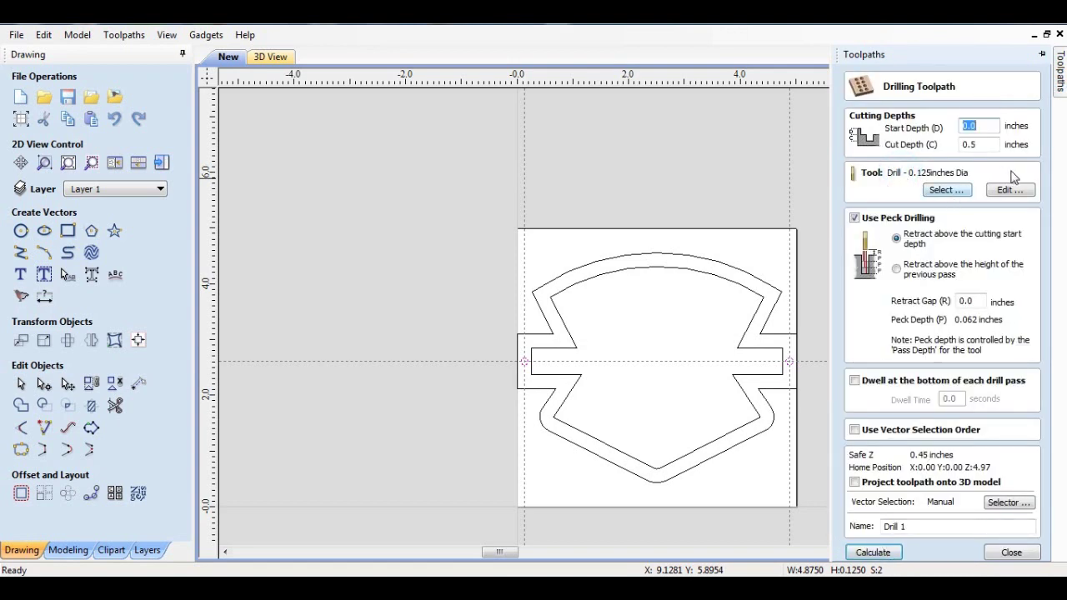
pyautogui.click(947, 196)
pyautogui.click(950, 195)
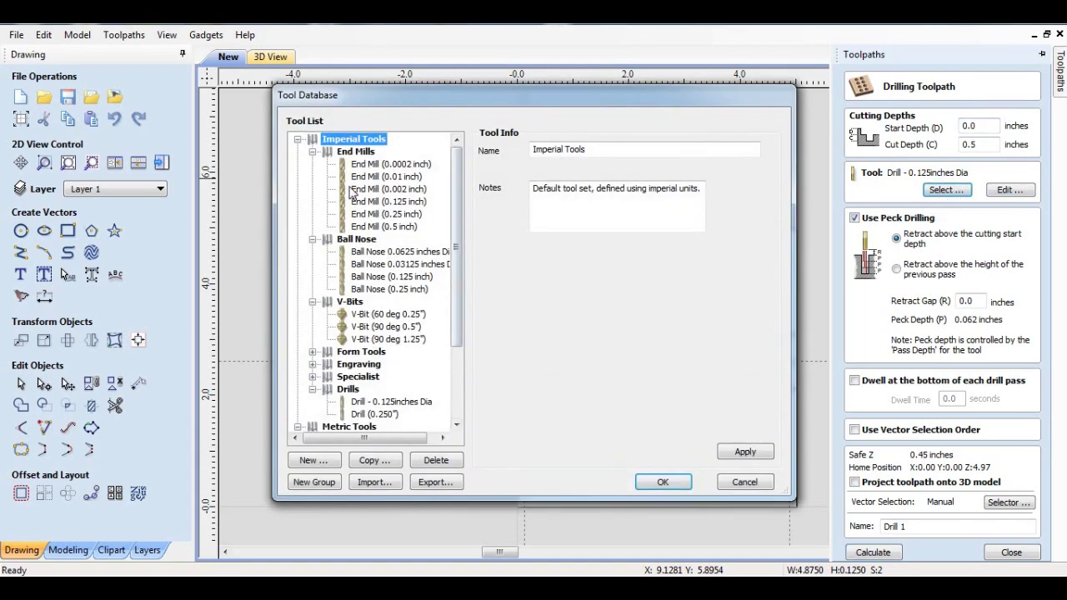
pyautogui.click(397, 202)
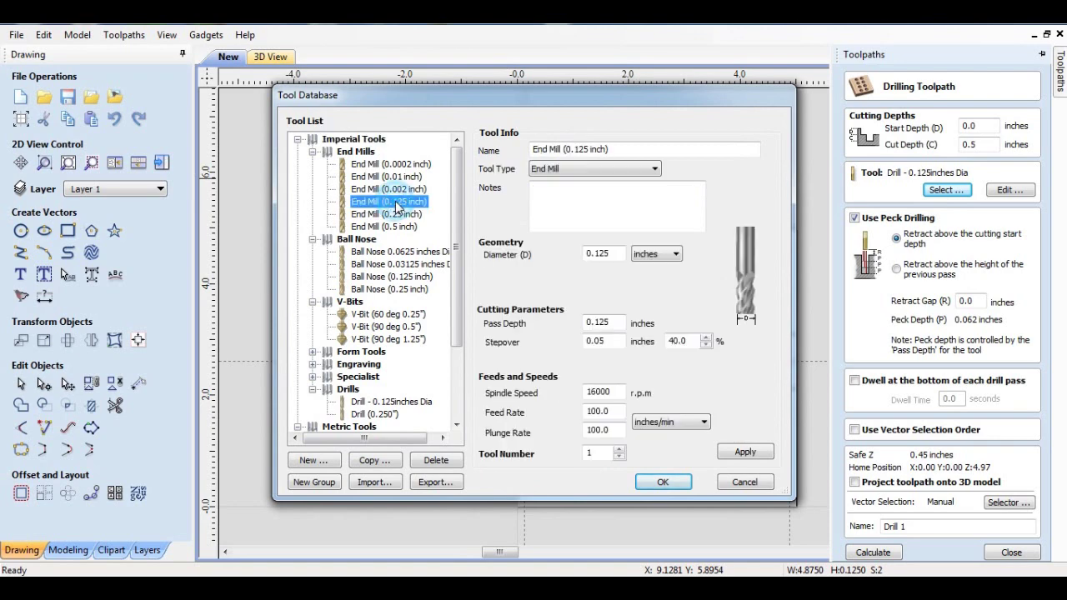
pyautogui.click(663, 483)
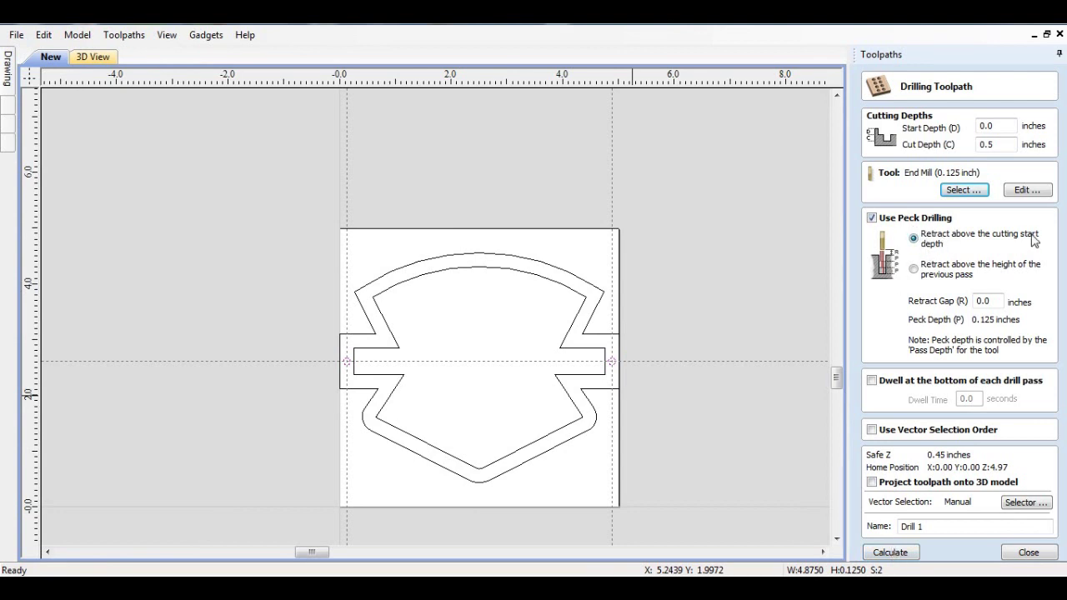
pyautogui.click(890, 553)
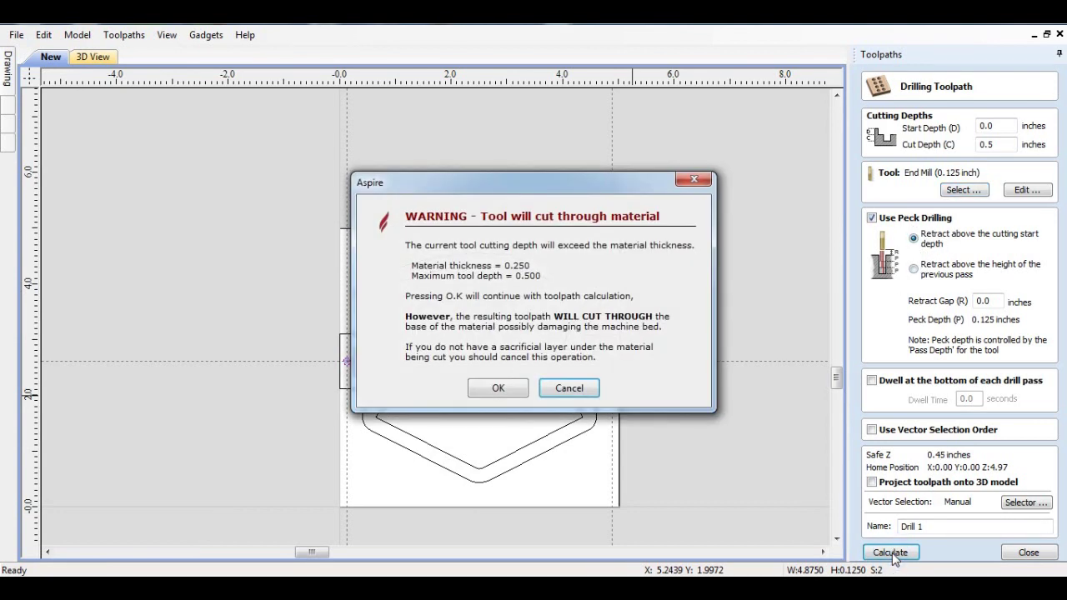
pyautogui.click(491, 389)
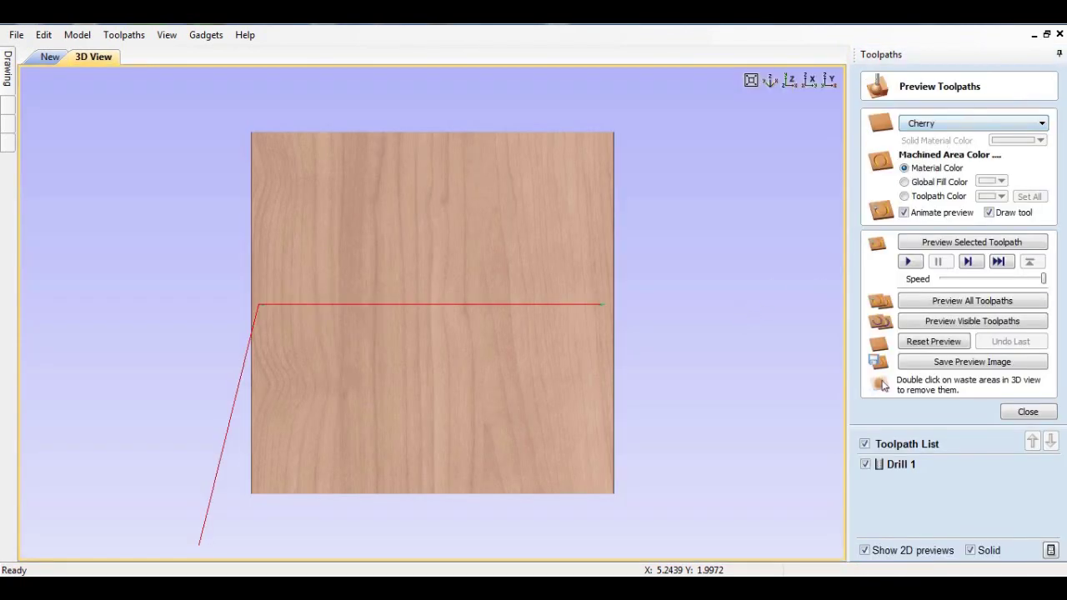
# Set the drilling toolpath's cut depth to 0.25 inches and recalculate it.
pyautogui.doubleClick(901, 466)
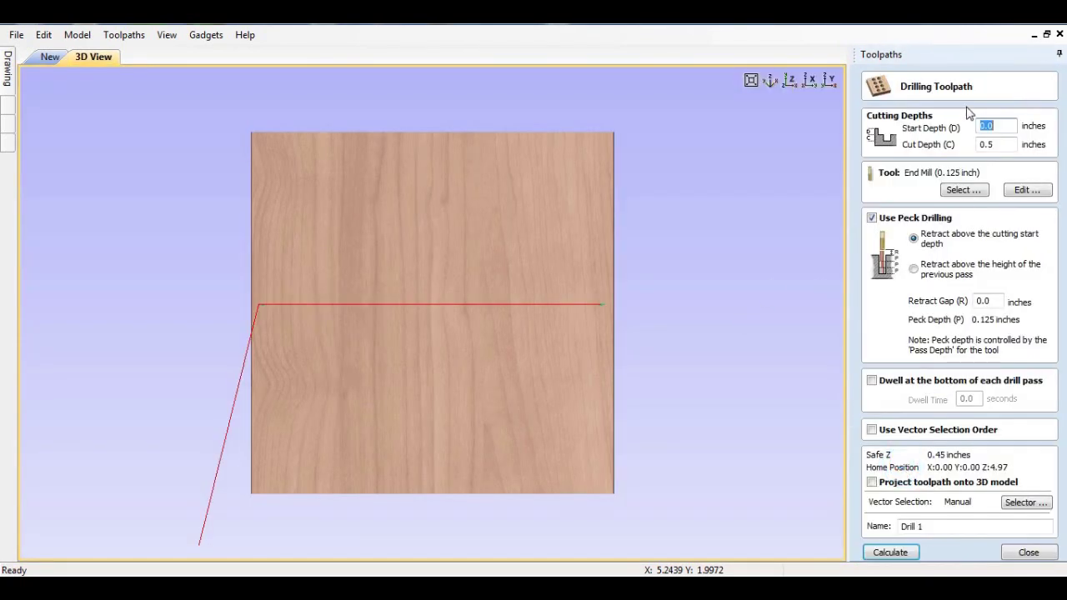
pyautogui.click(991, 145)
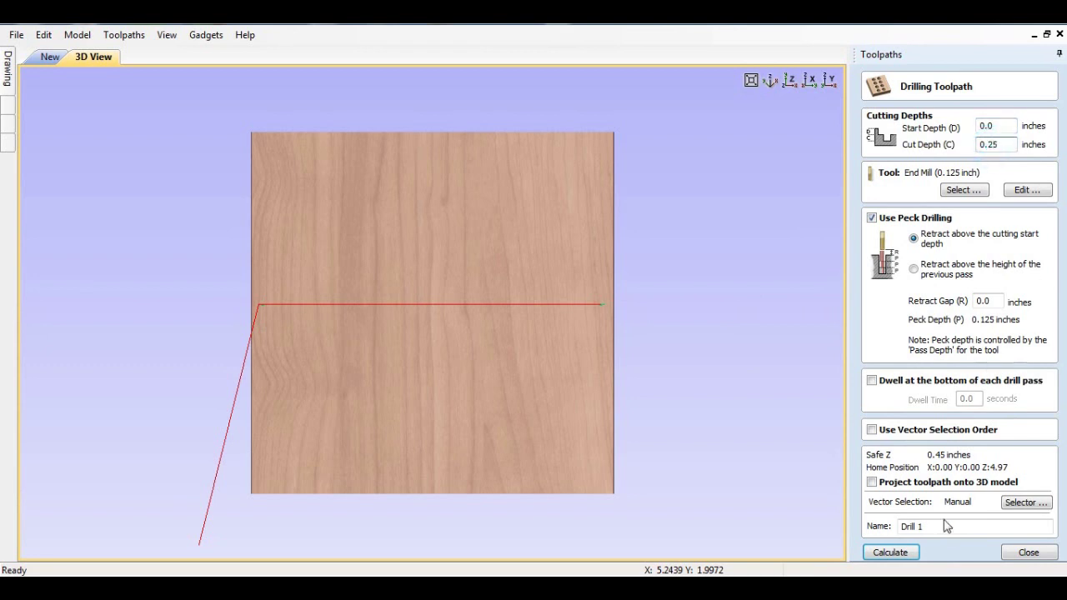
pyautogui.click(889, 553)
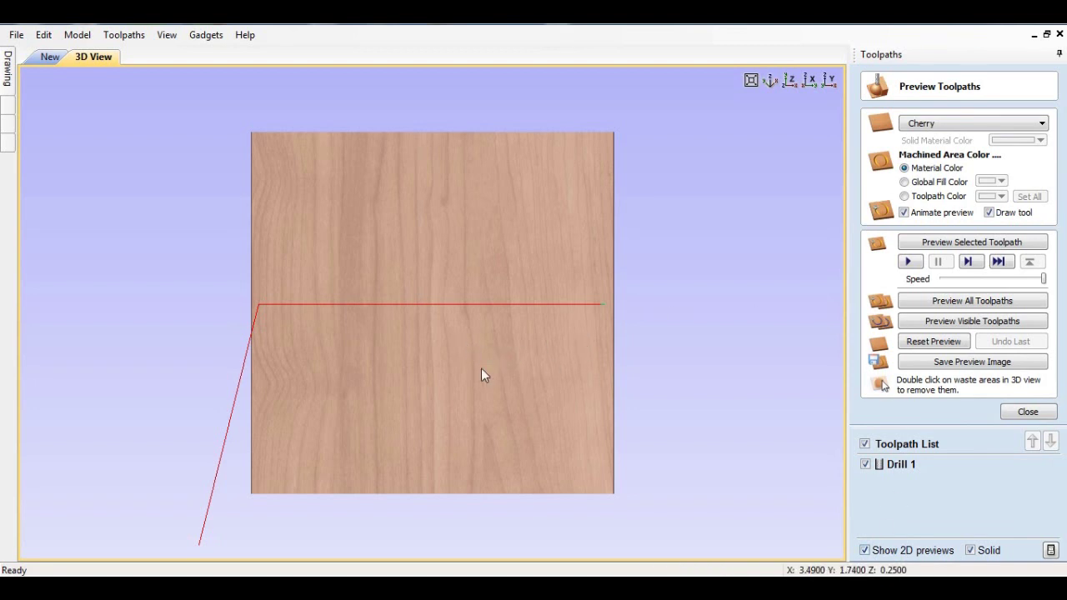
# Preview the visible drilling toolpath on the cherry board in 3D and inspect both holes from above.
pyautogui.click(765, 83)
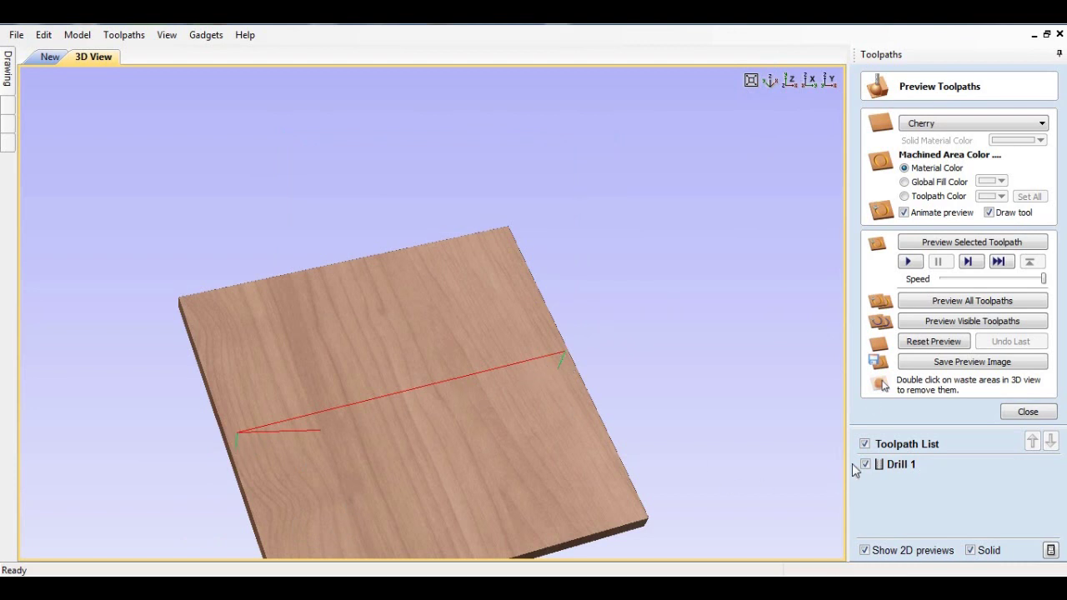
pyautogui.click(951, 322)
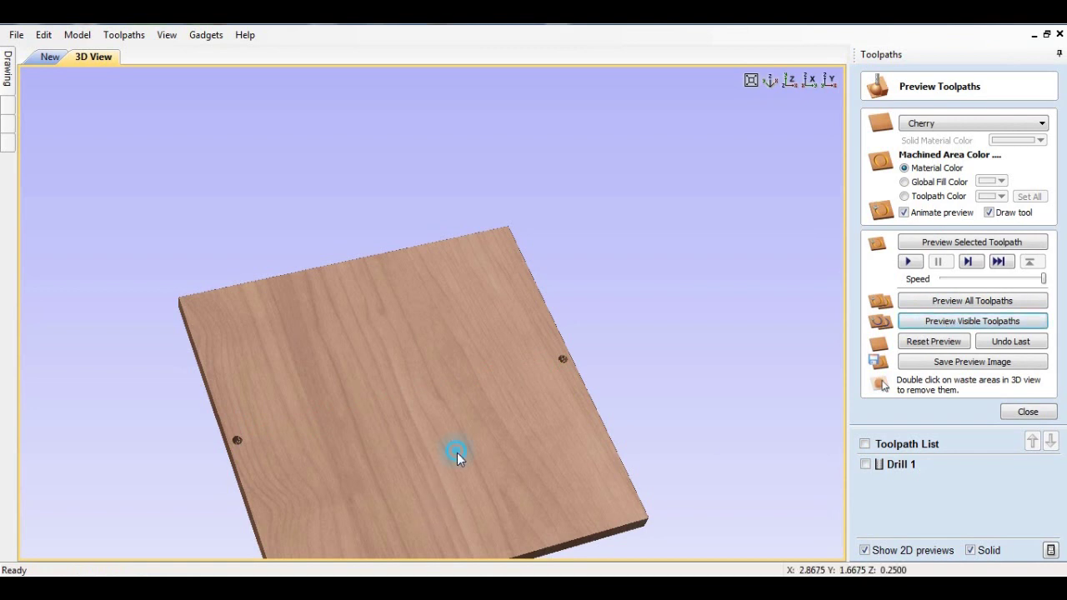
pyautogui.moveTo(455, 452); pyautogui.dragTo(342, 526)
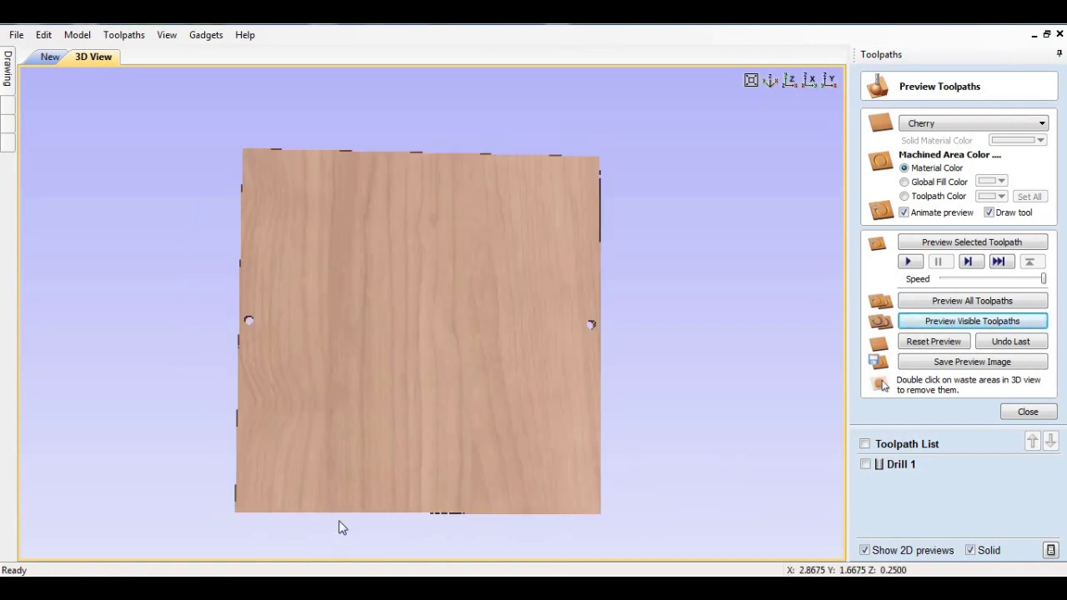
# Calculate a 0.06 inch deep outside profile toolpath for both shield outlines with the V-Bit (60 deg 0.25") and preview it.
pyautogui.click(49, 58)
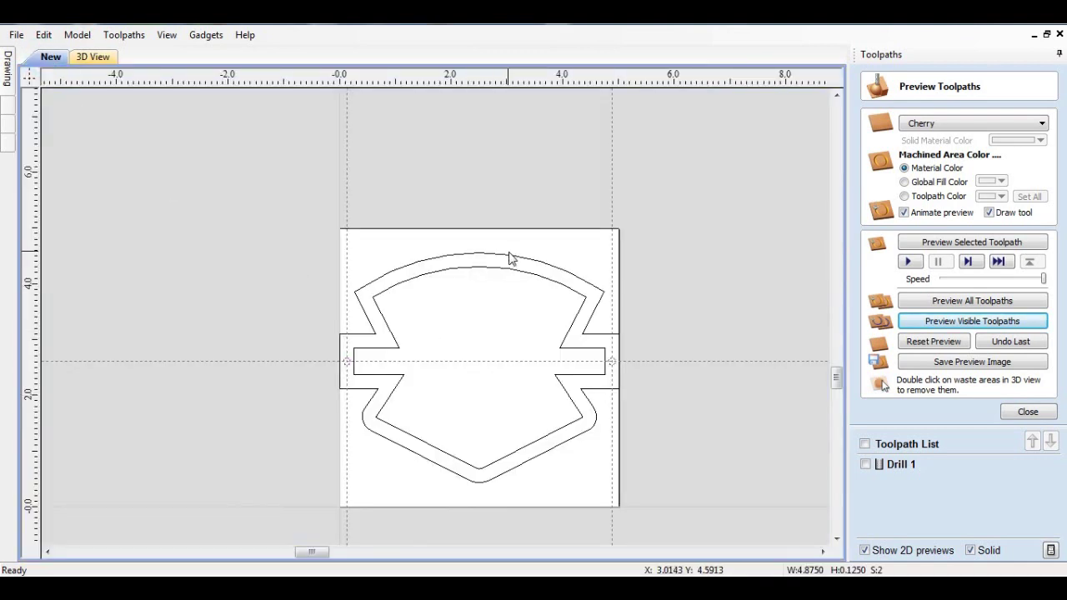
pyautogui.click(534, 269)
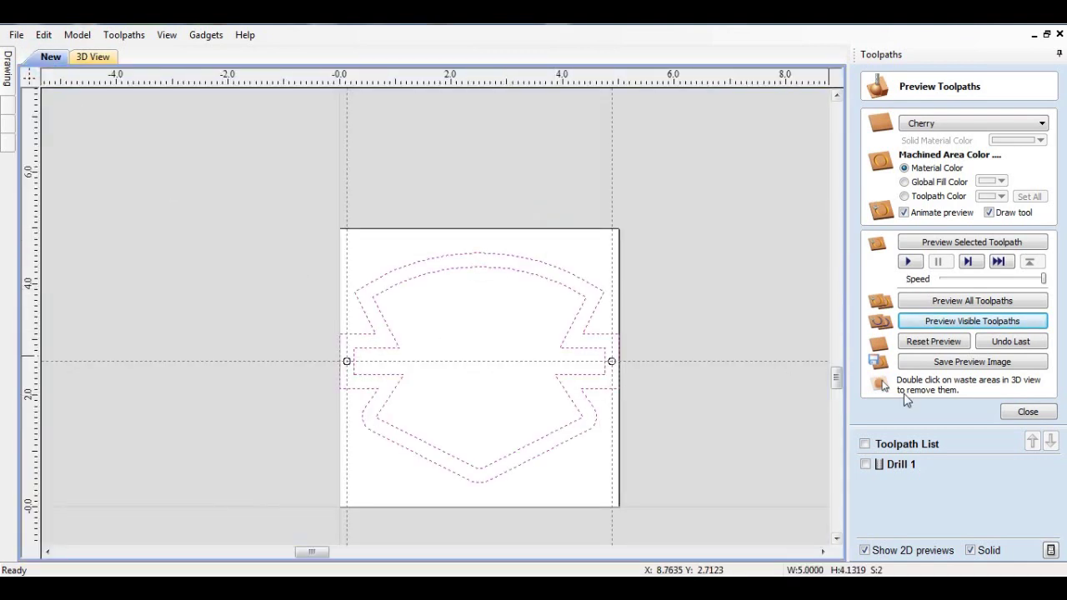
pyautogui.click(1022, 412)
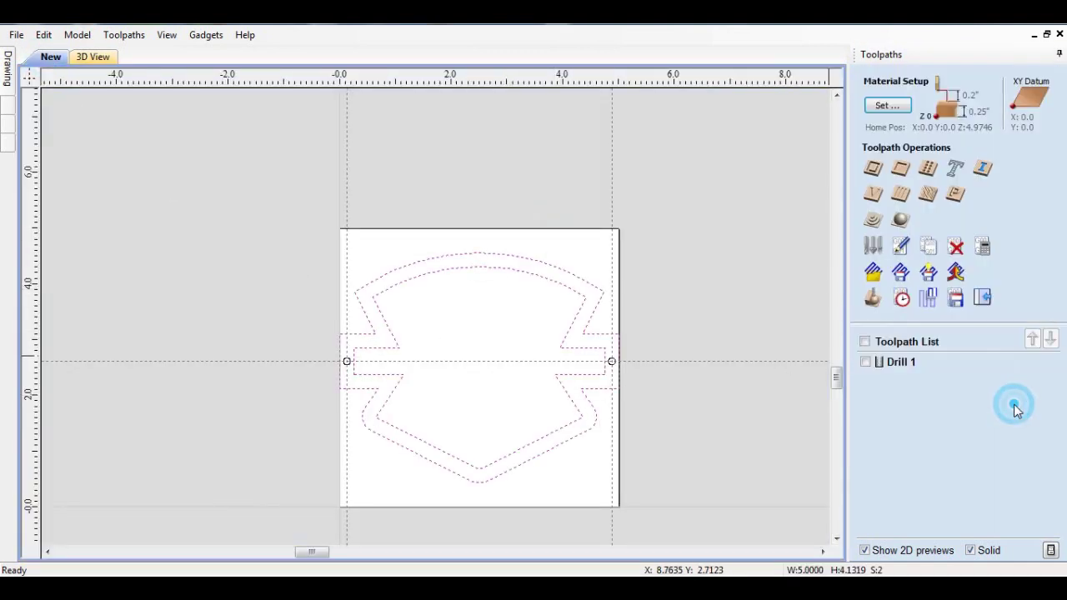
pyautogui.click(872, 169)
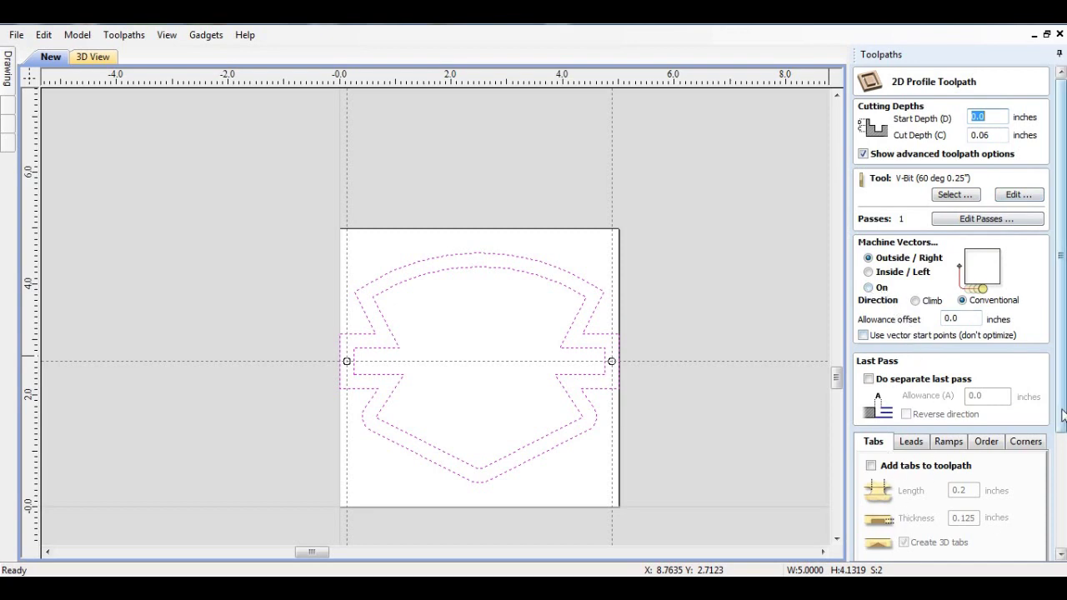
pyautogui.moveTo(1062, 409); pyautogui.dragTo(1061, 515)
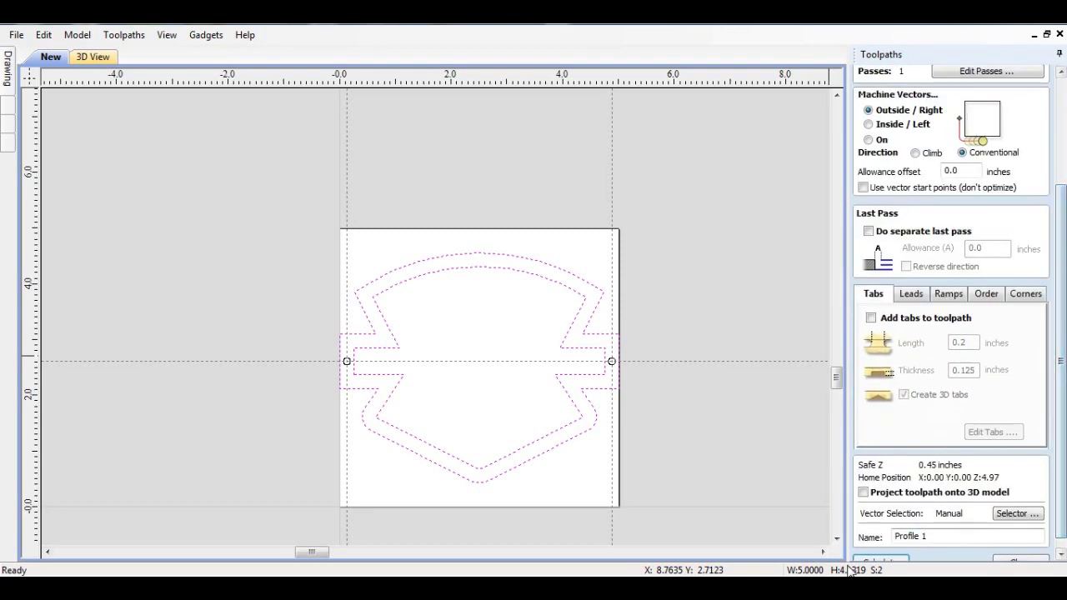
pyautogui.click(876, 563)
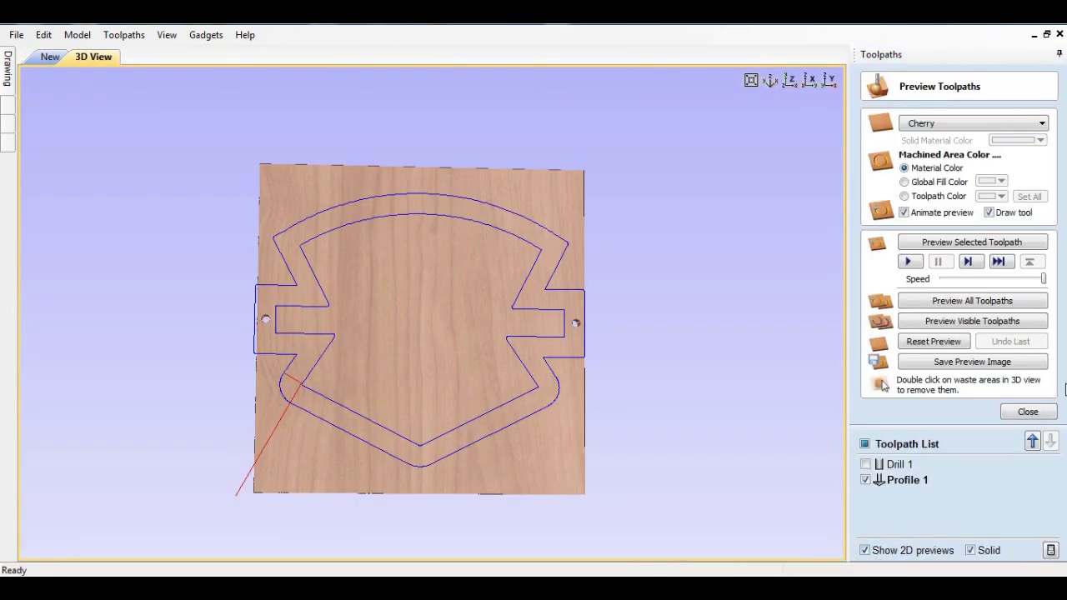
pyautogui.click(943, 330)
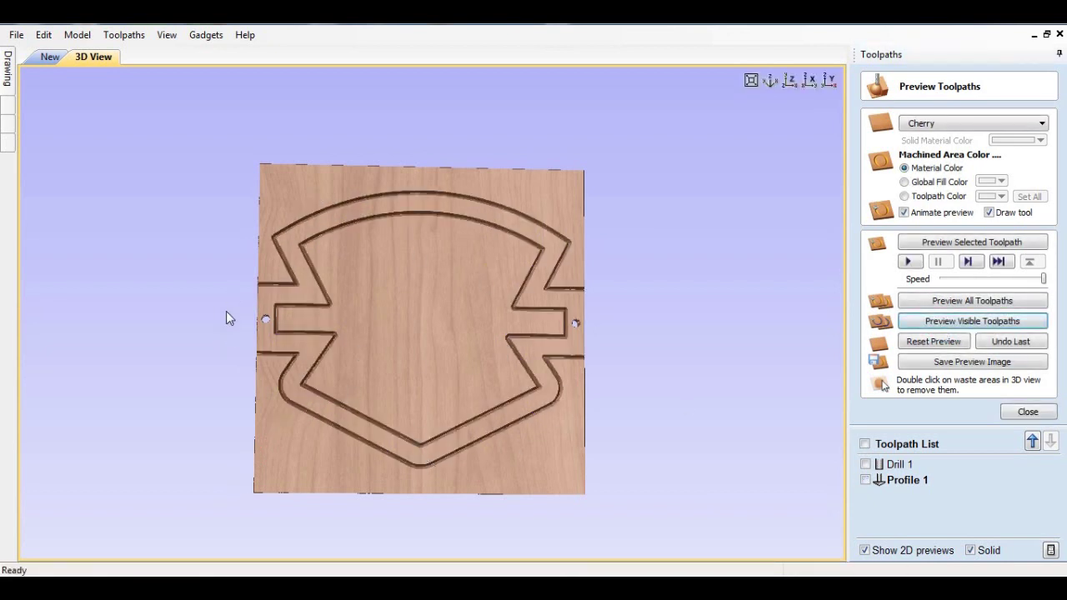
# Select all vectors in the 2D drawing and recalculate the Drill 1 toolpath with both shield outlines included.
pyautogui.click(46, 57)
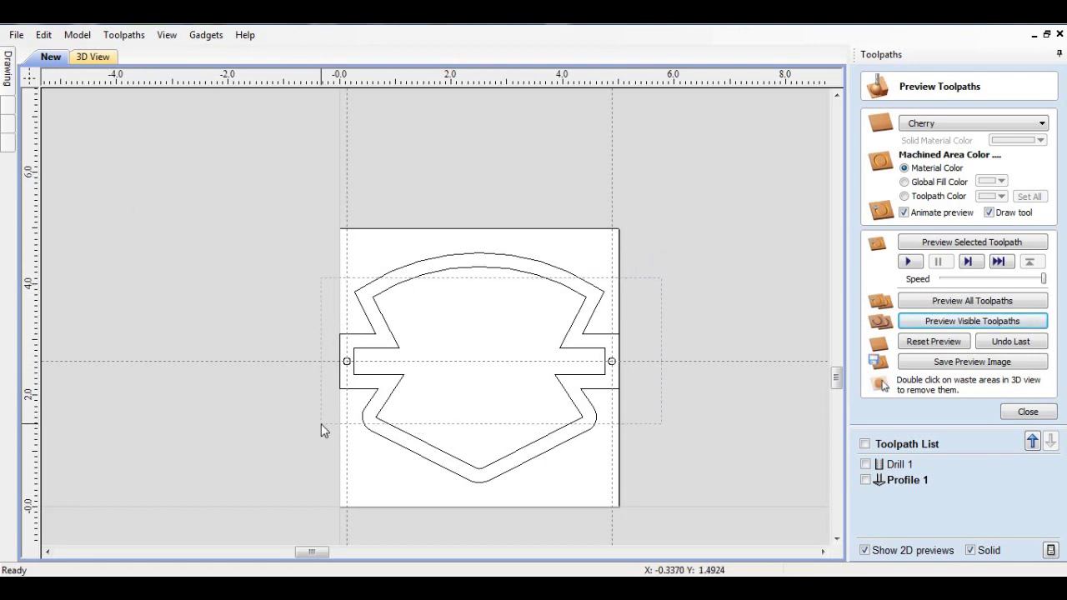
pyautogui.hotkey('ctrl', 'a')
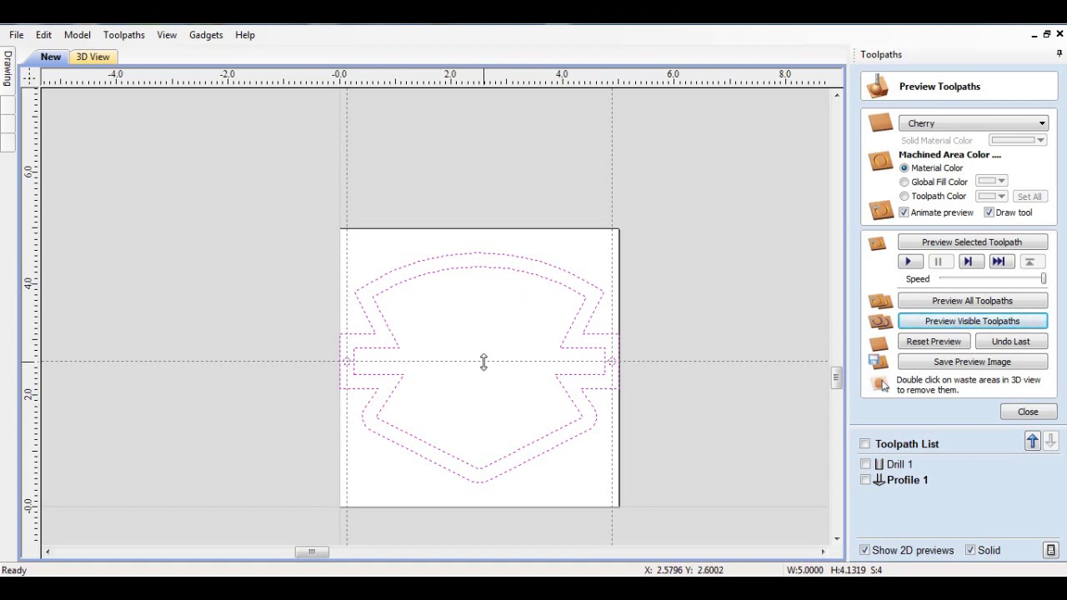
pyautogui.doubleClick(897, 467)
pyautogui.moveTo(673, 281); pyautogui.dragTo(279, 410)
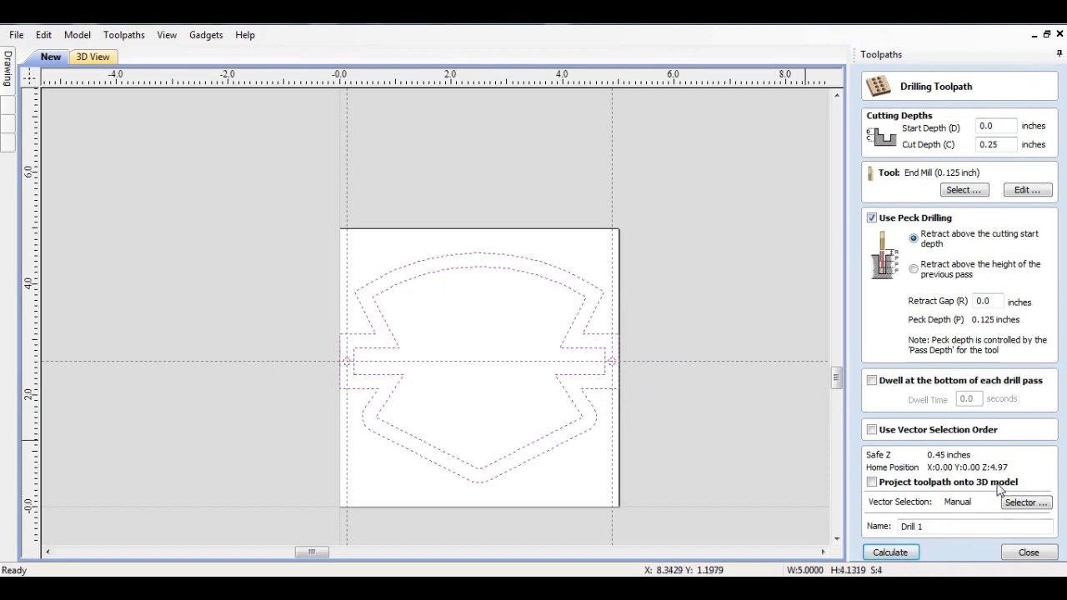
pyautogui.click(897, 556)
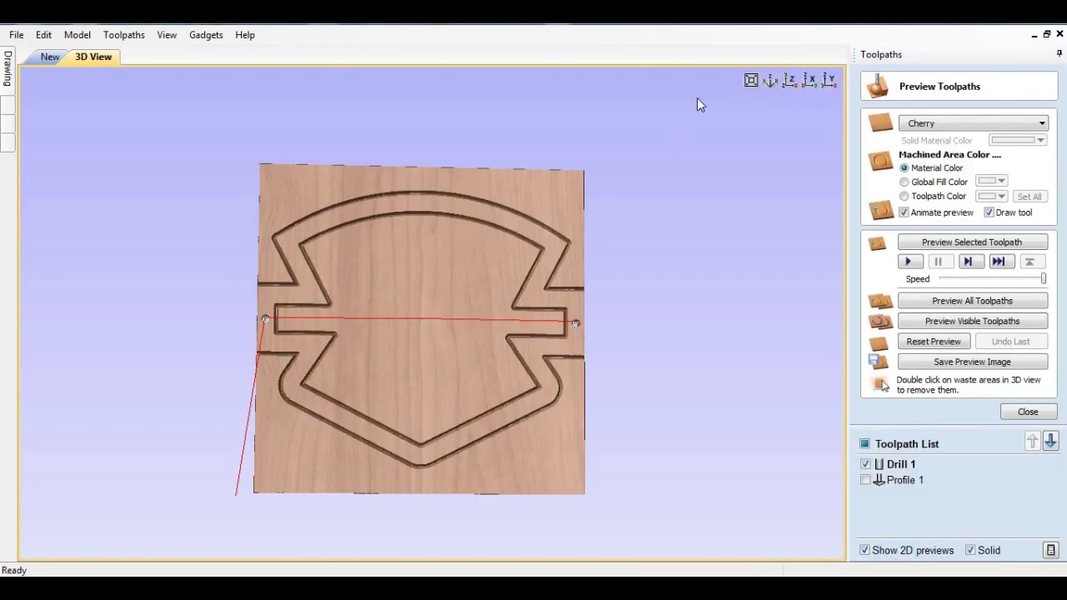
# Preview the recalculated drilling toolpath in 3D and inspect the board from above.
pyautogui.click(775, 85)
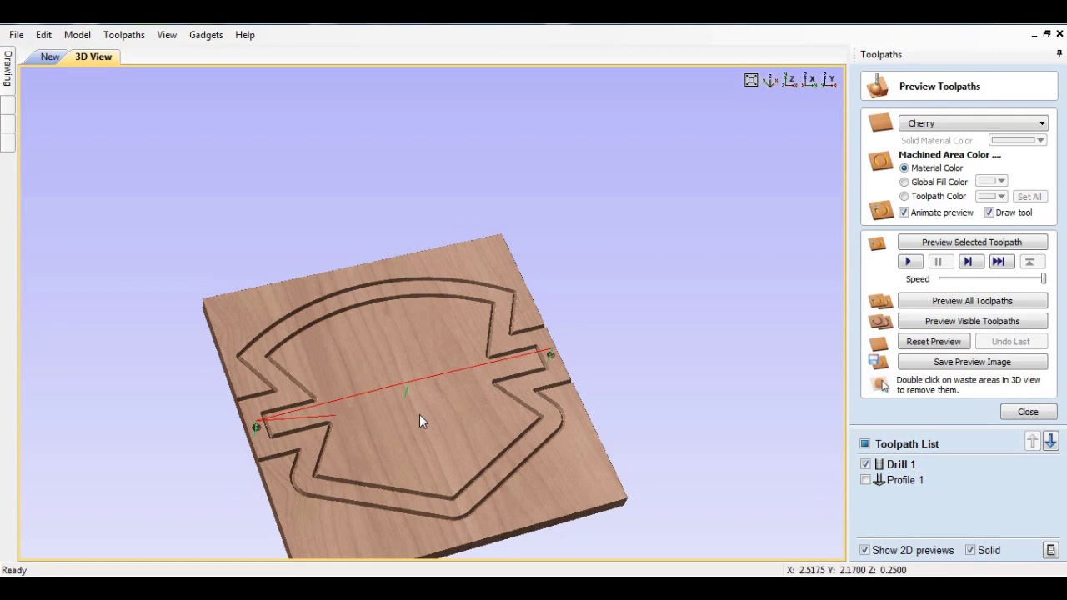
pyautogui.click(938, 323)
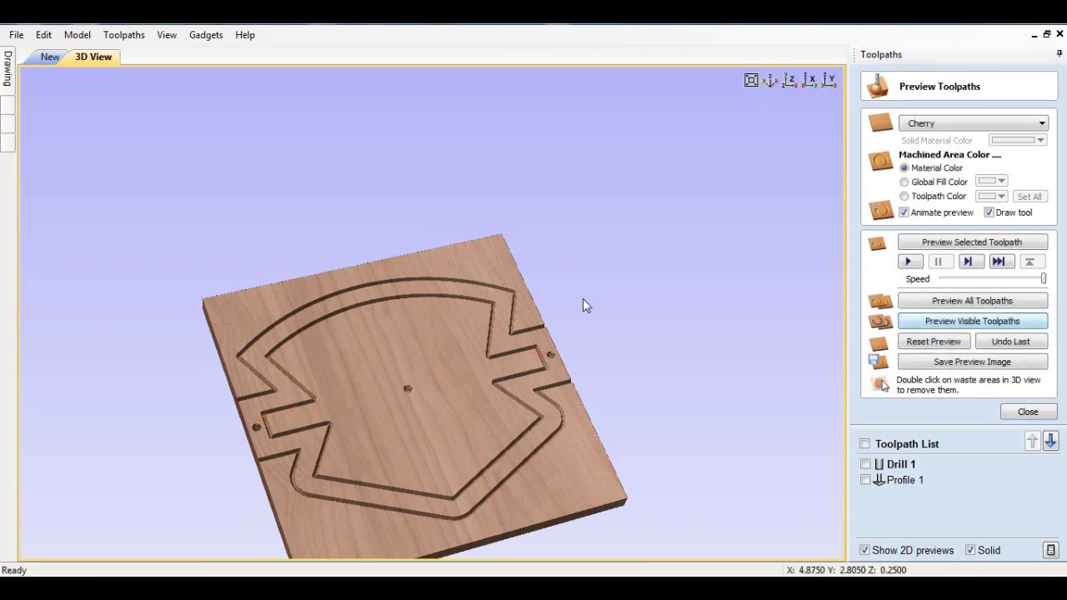
pyautogui.click(791, 81)
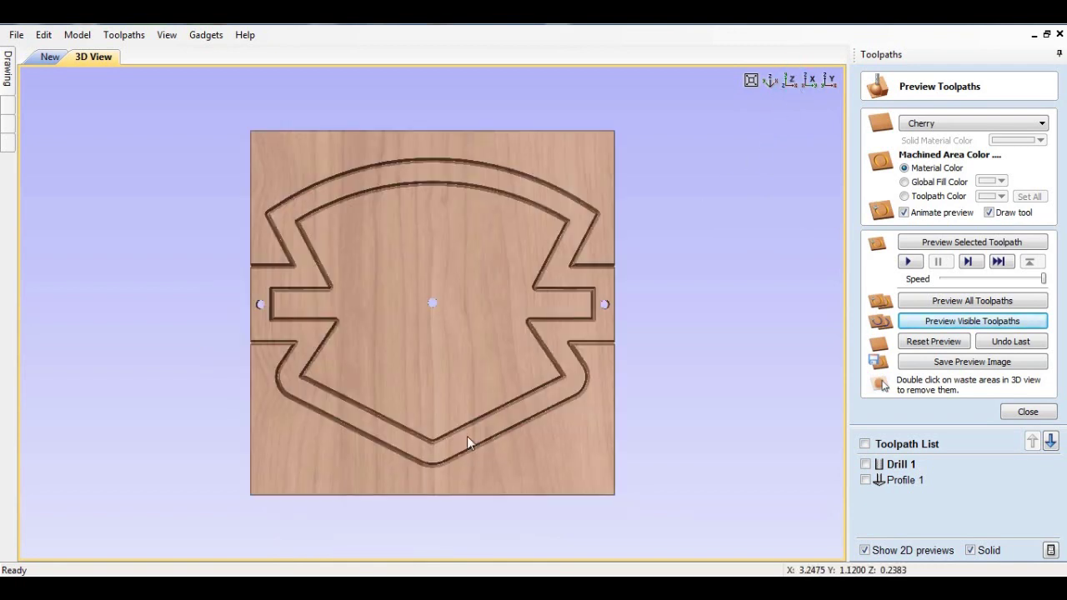
# Show Drill 1 in the 2D drawing and examine its drill positions relative to the side circles, guides and shield centre.
pyautogui.click(43, 59)
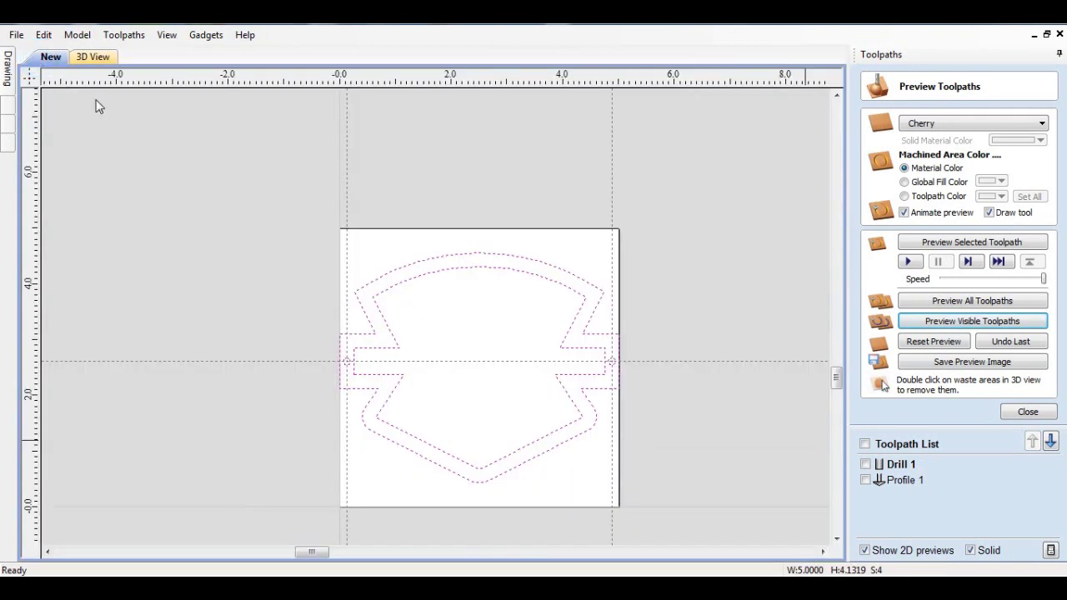
pyautogui.click(970, 550)
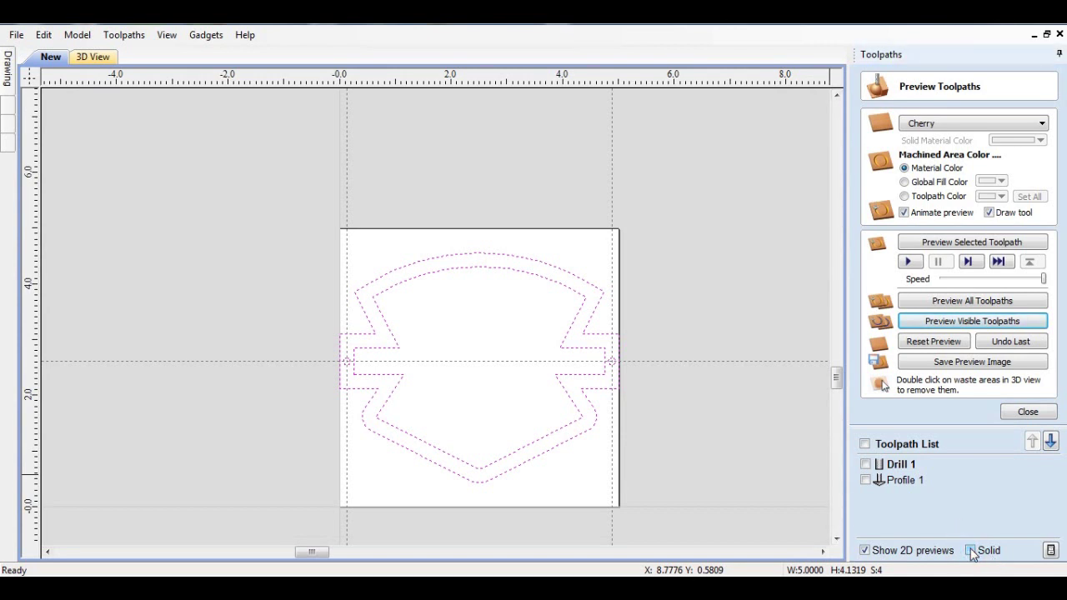
pyautogui.click(865, 464)
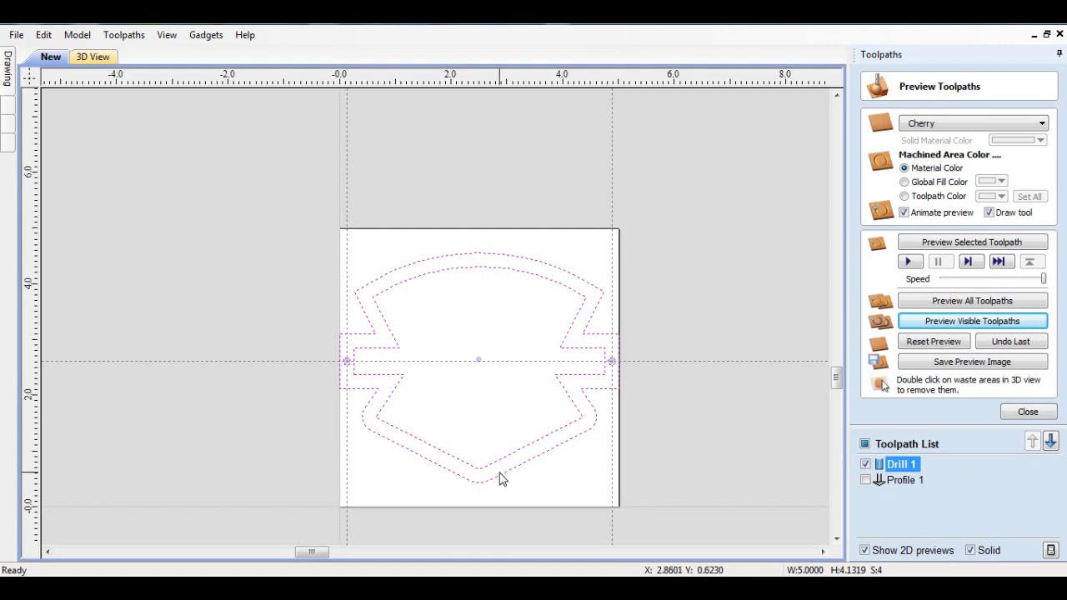
pyautogui.click(478, 497)
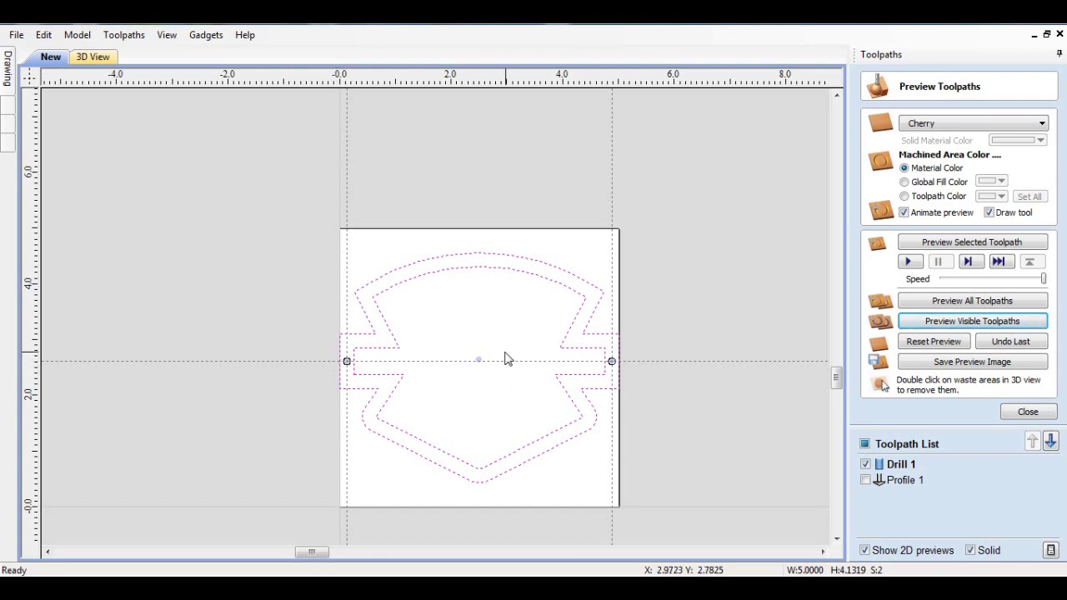
pyautogui.scroll(3, 375, 401)
pyautogui.scroll(1, 375, 401)
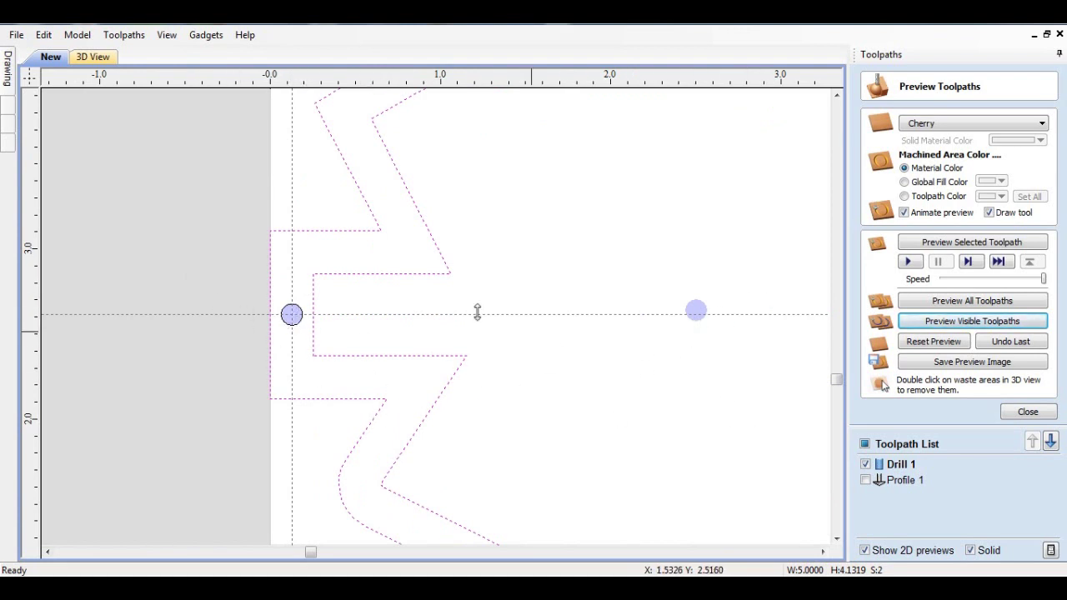
pyautogui.scroll(-4, 136, 255)
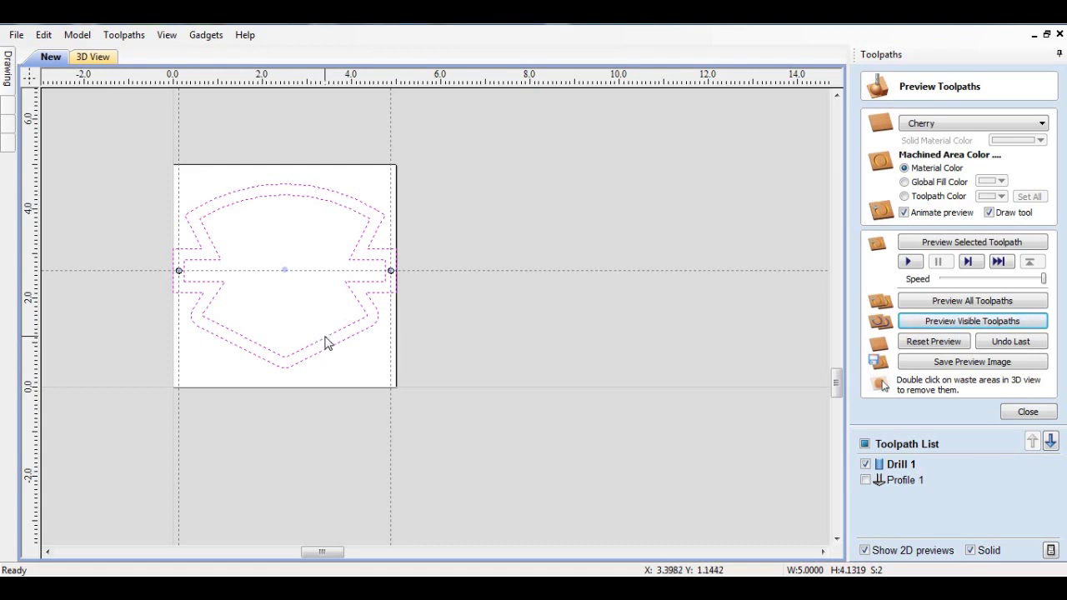
pyautogui.scroll(4, 268, 284)
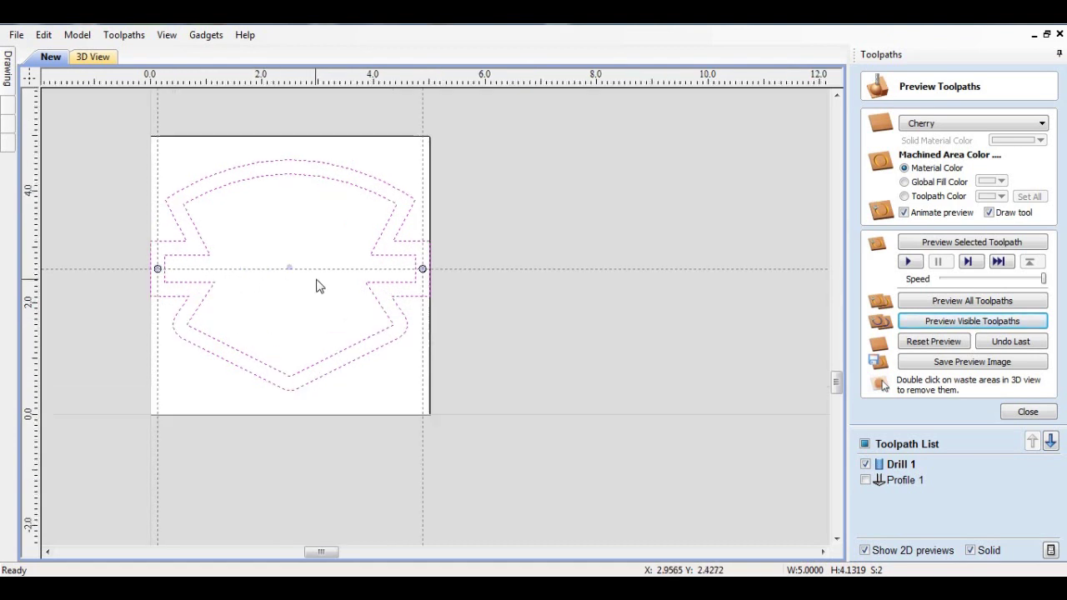
pyautogui.scroll(3, 264, 260)
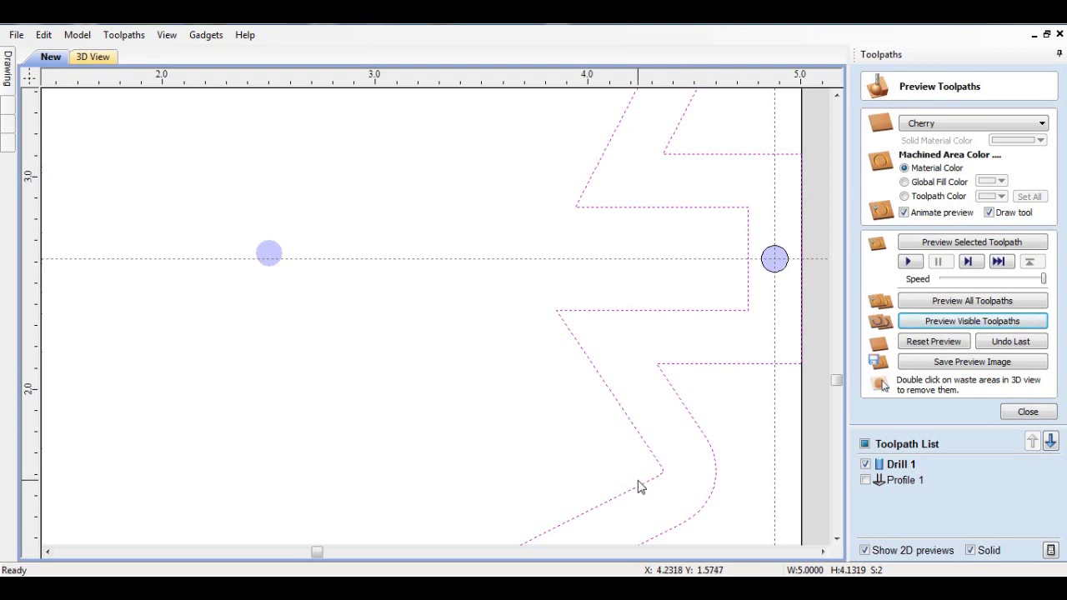
pyautogui.scroll(-5, 677, 212)
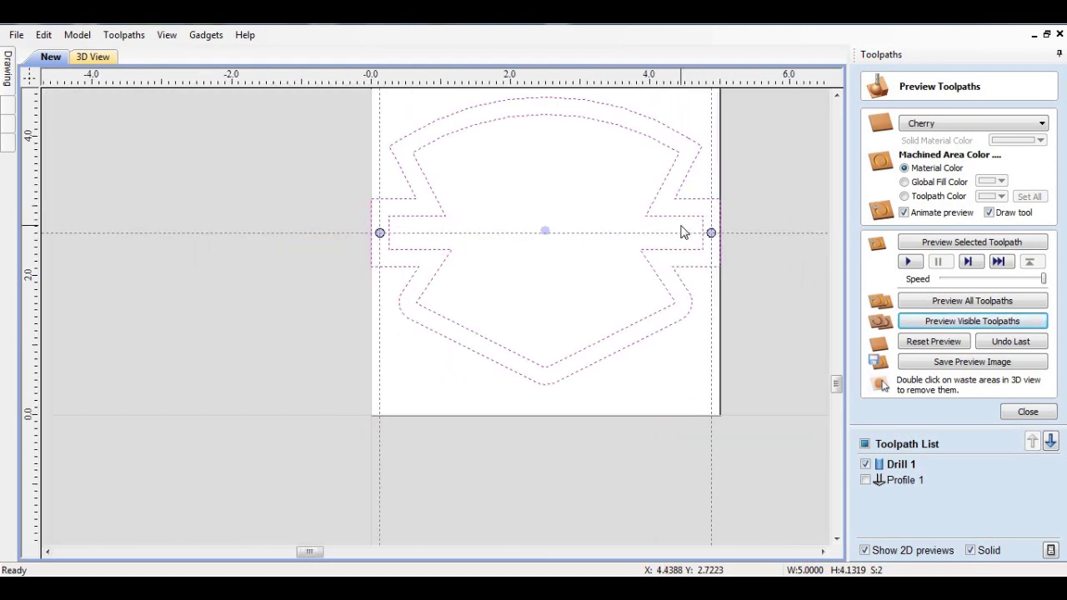
# Shift the outer shield outline slightly upward, and recalculate and preview the Drill 1 toolpath with all vectors.
pyautogui.click(626, 386)
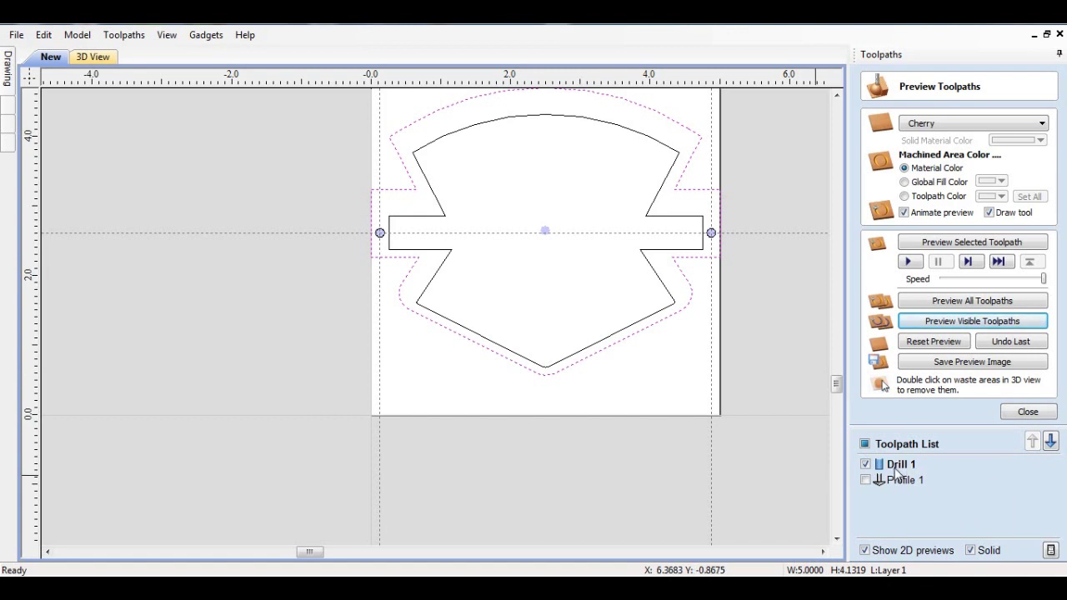
pyautogui.moveTo(897, 474)
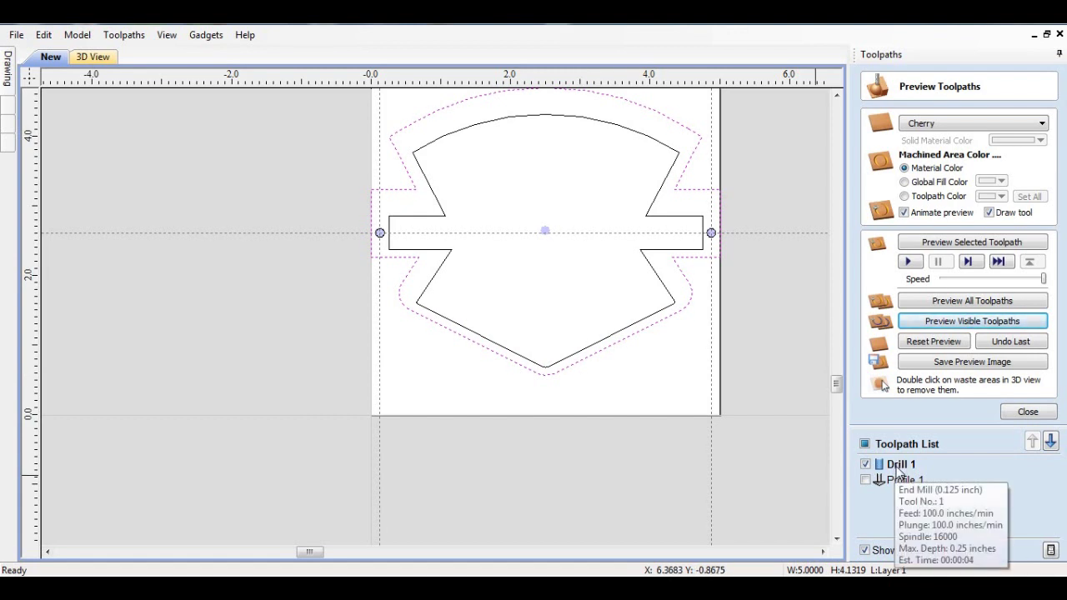
pyautogui.click(896, 469)
pyautogui.doubleClick(898, 470)
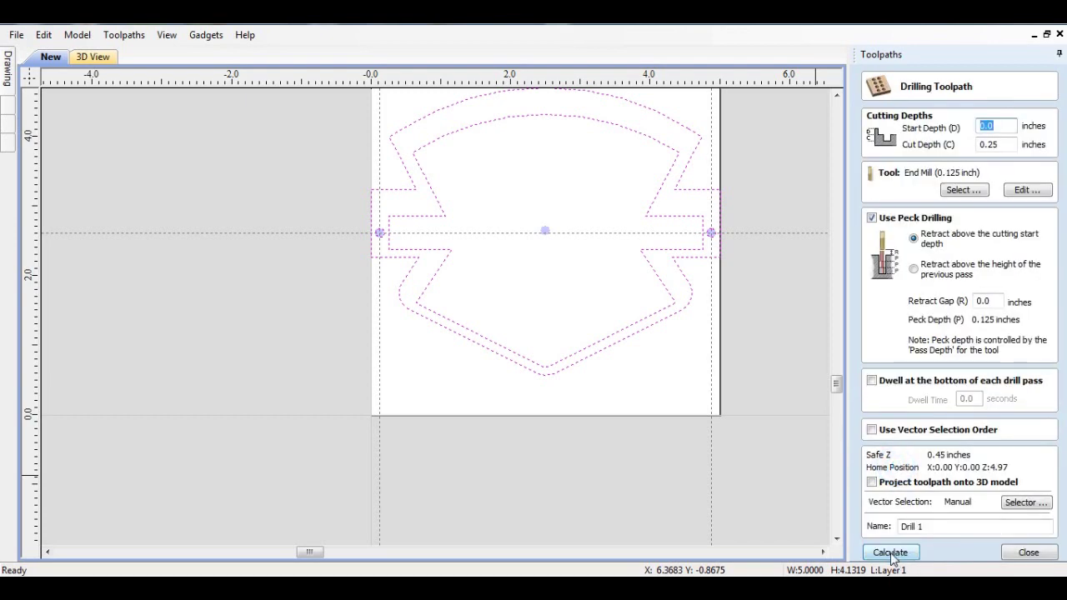
pyautogui.click(890, 553)
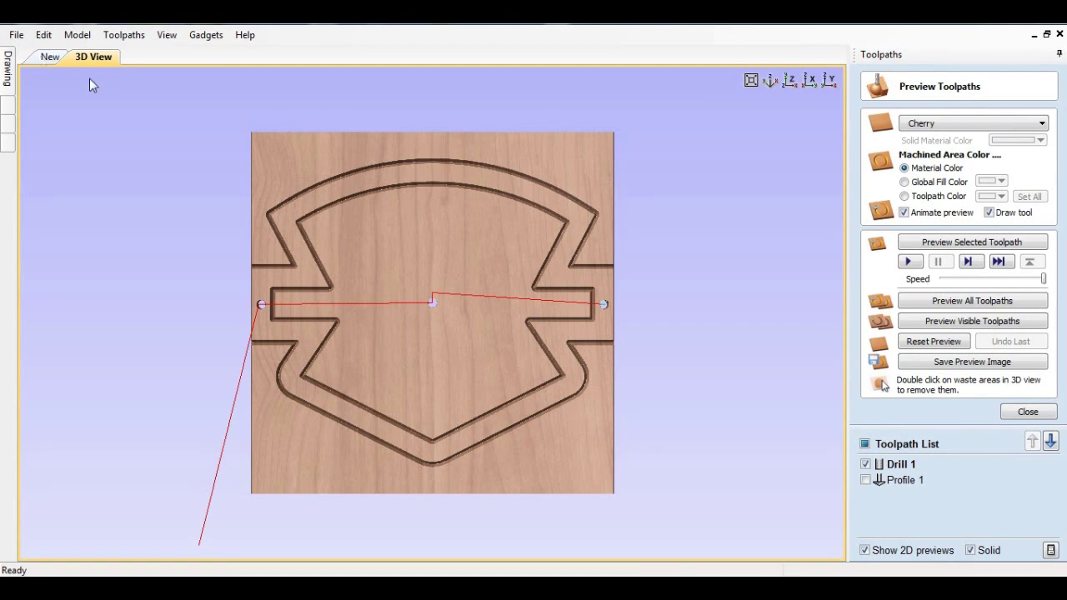
pyautogui.click(946, 328)
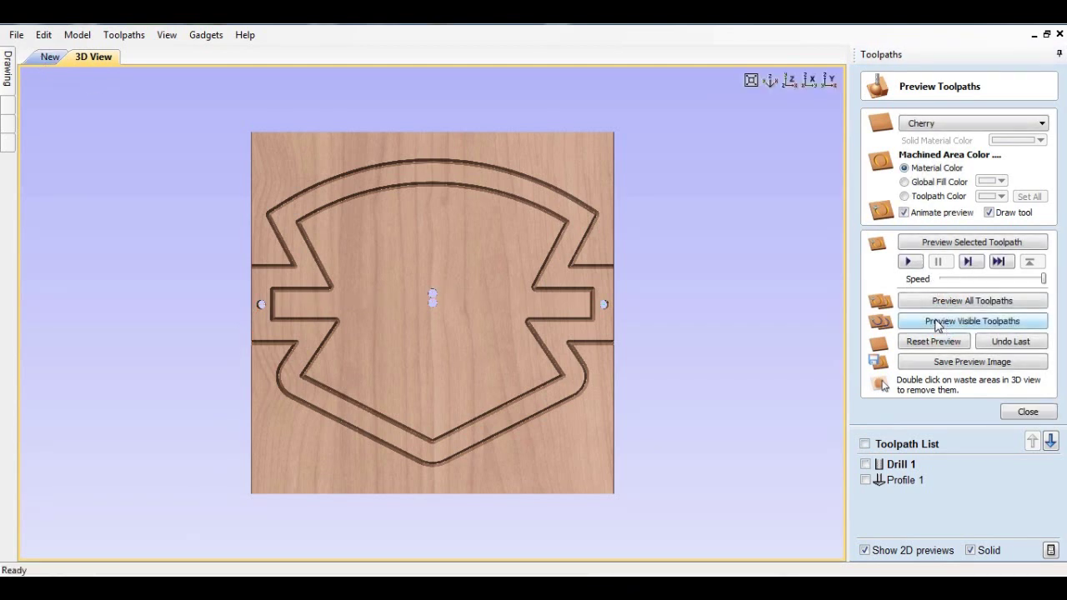
# Reset the simulated board and preview only the Profile 1 toolpath on it.
pyautogui.click(932, 345)
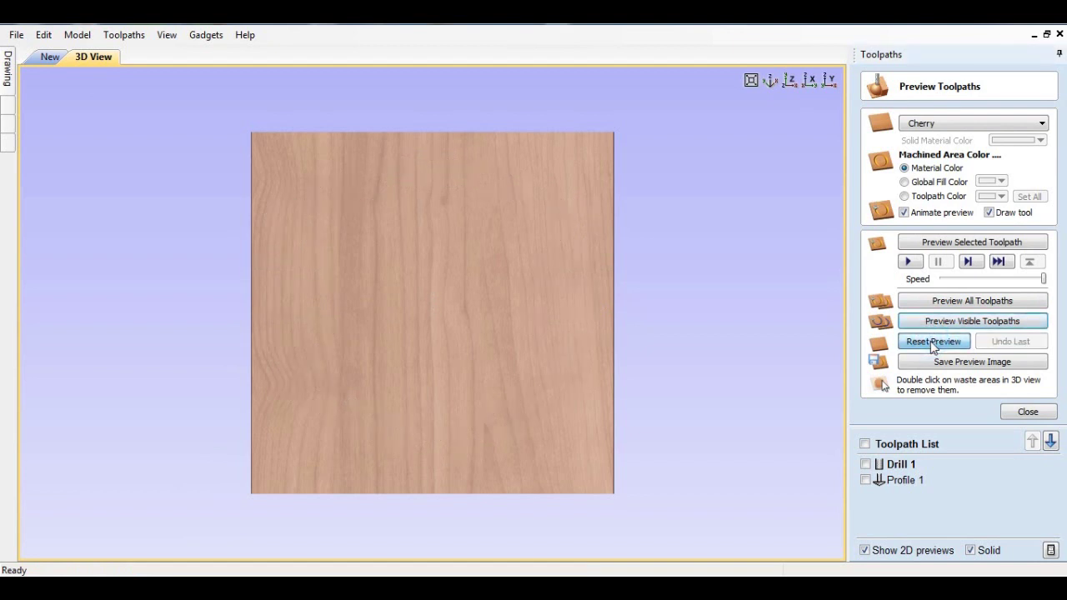
pyautogui.click(865, 464)
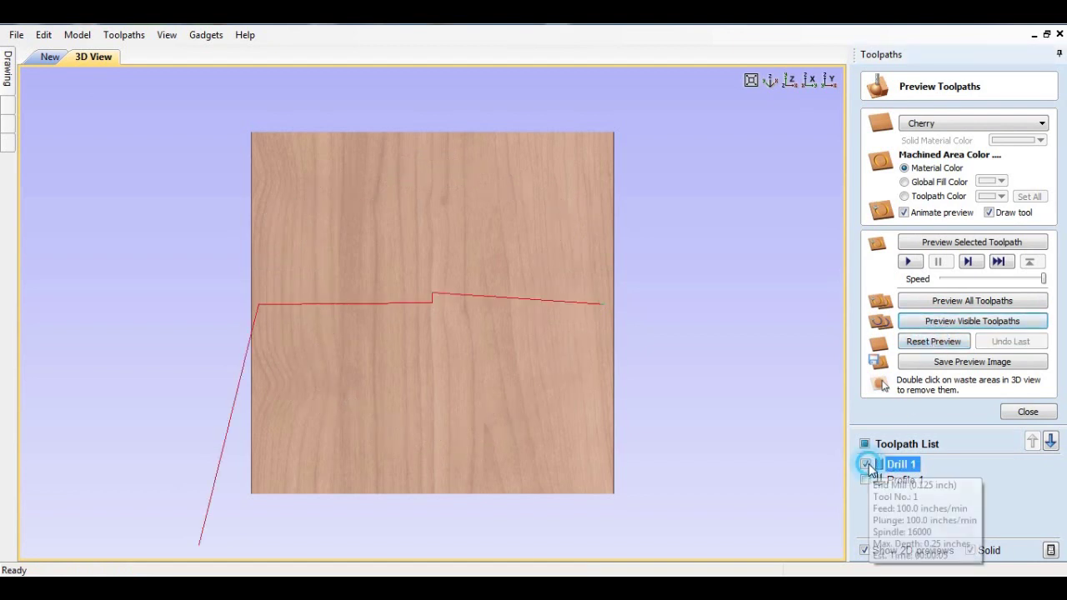
pyautogui.click(866, 480)
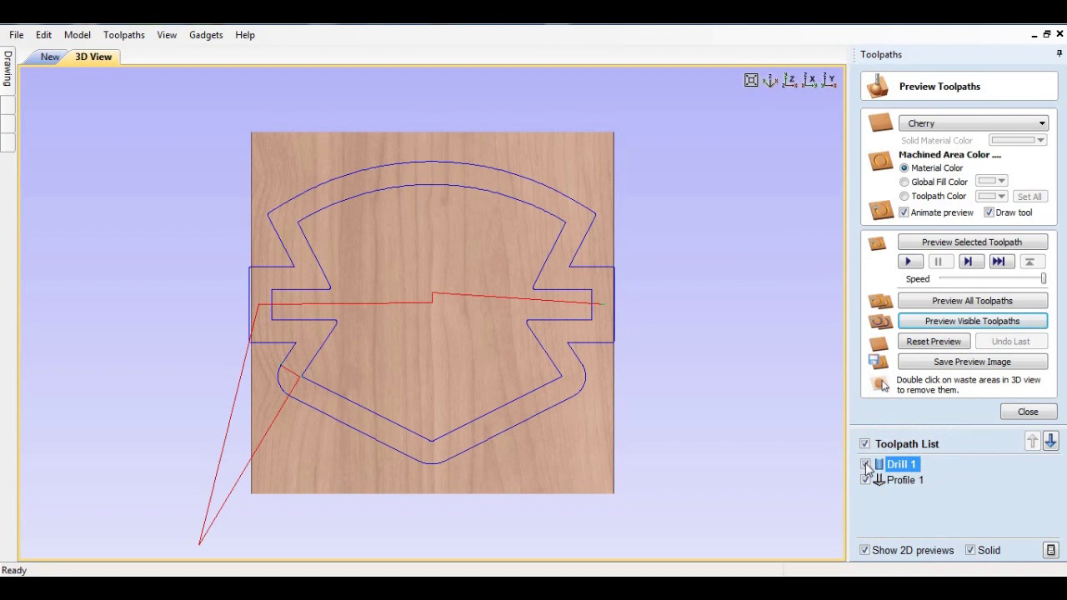
pyautogui.click(865, 464)
pyautogui.click(866, 480)
pyautogui.click(944, 326)
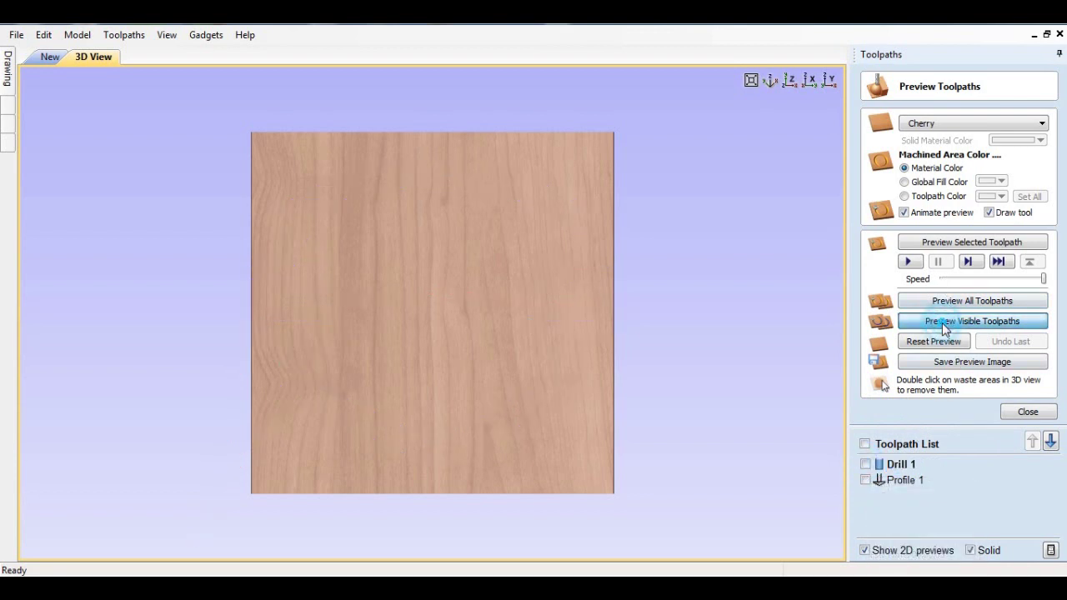
# Preview the Drill 1 toolpath on the profiled board and display its path again over the drilled holes.
pyautogui.click(866, 464)
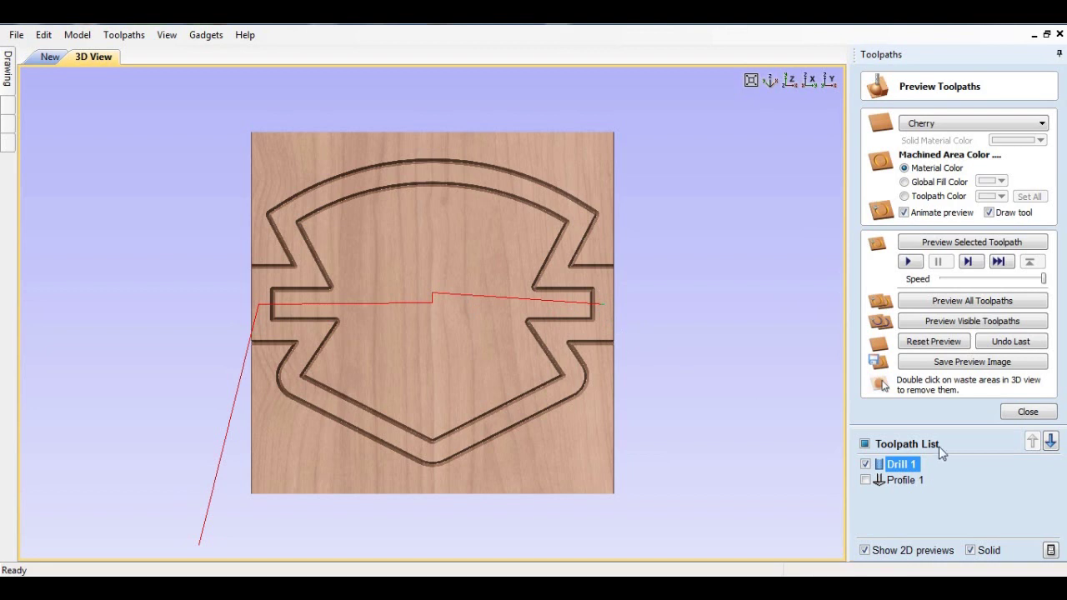
pyautogui.click(958, 323)
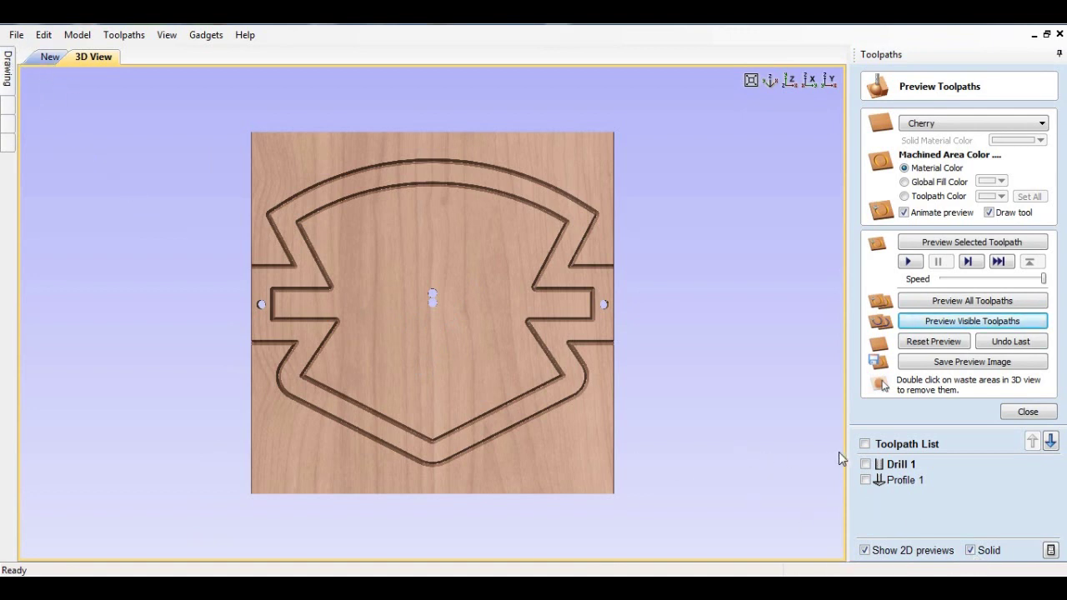
pyautogui.click(865, 464)
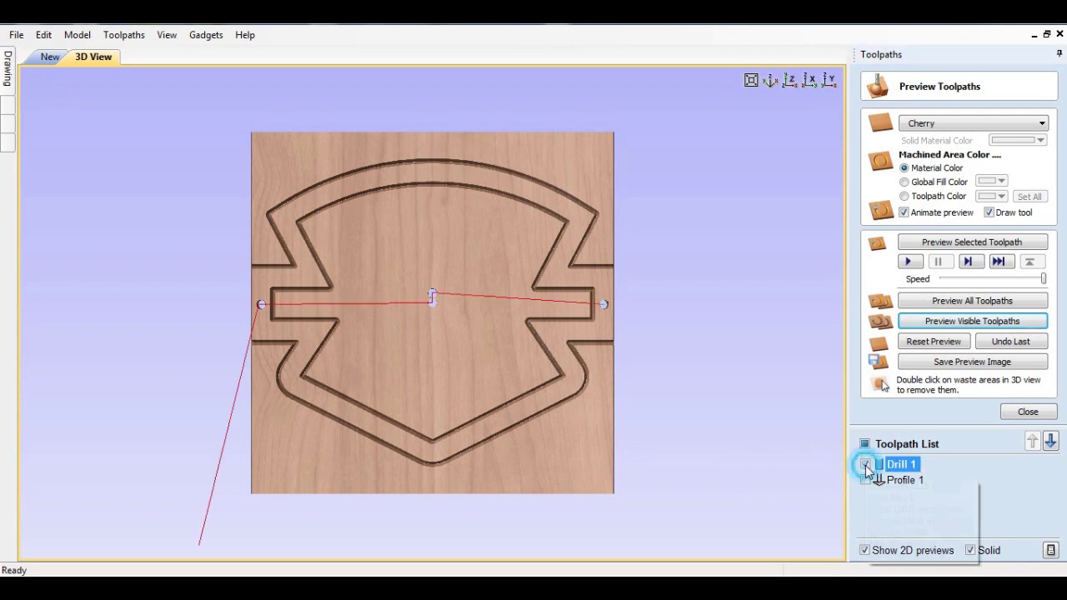
# Return to the 2D drawing, clear the vector selection and examine the Drill 1 positions against the shield outlines and side circles.
pyautogui.click(49, 56)
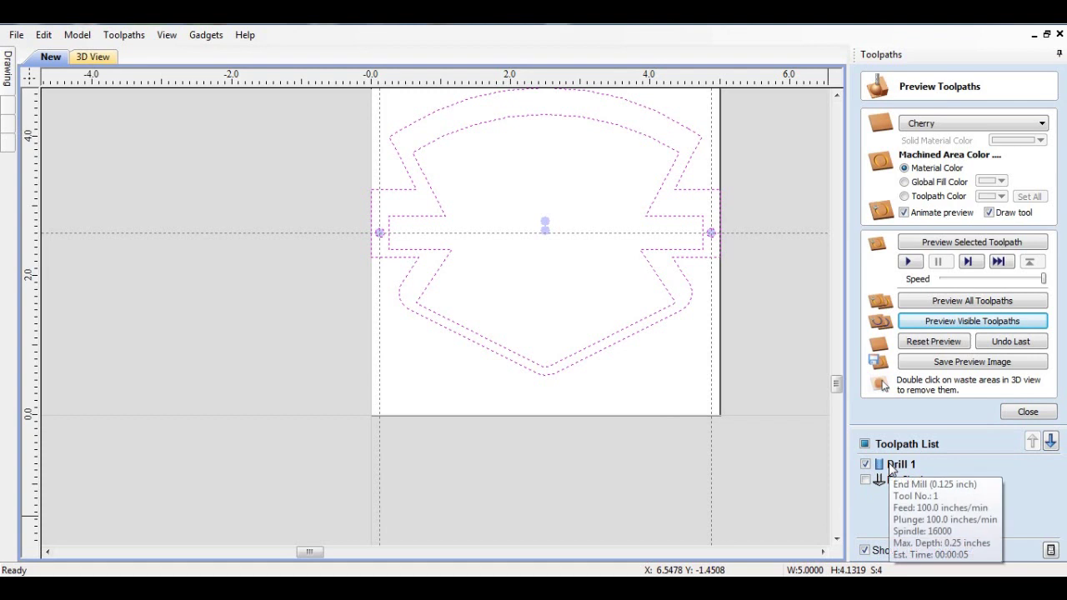
pyautogui.moveTo(897, 469)
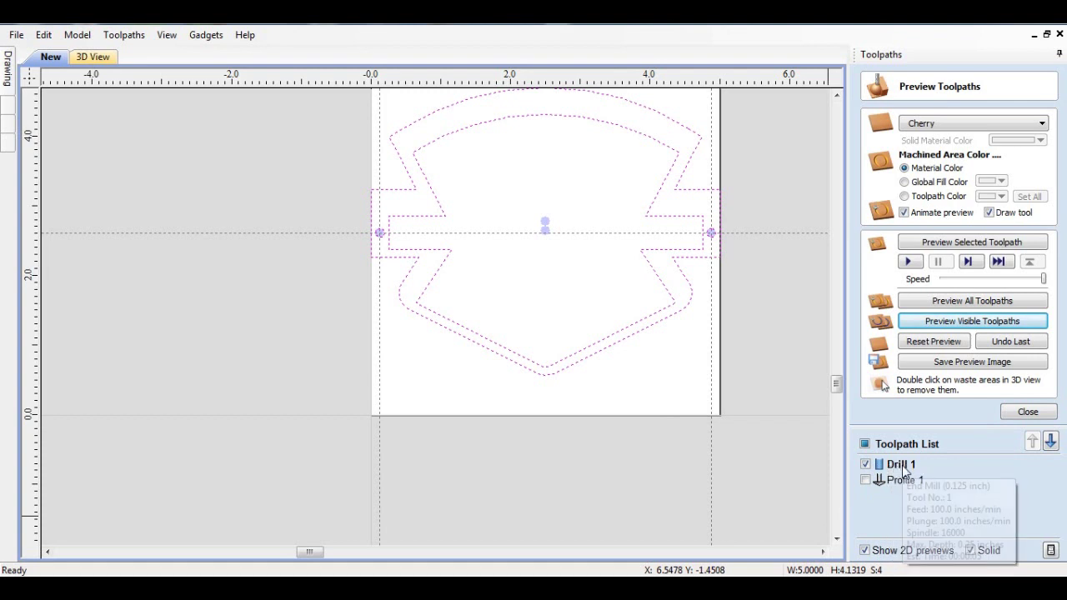
pyautogui.click(866, 463)
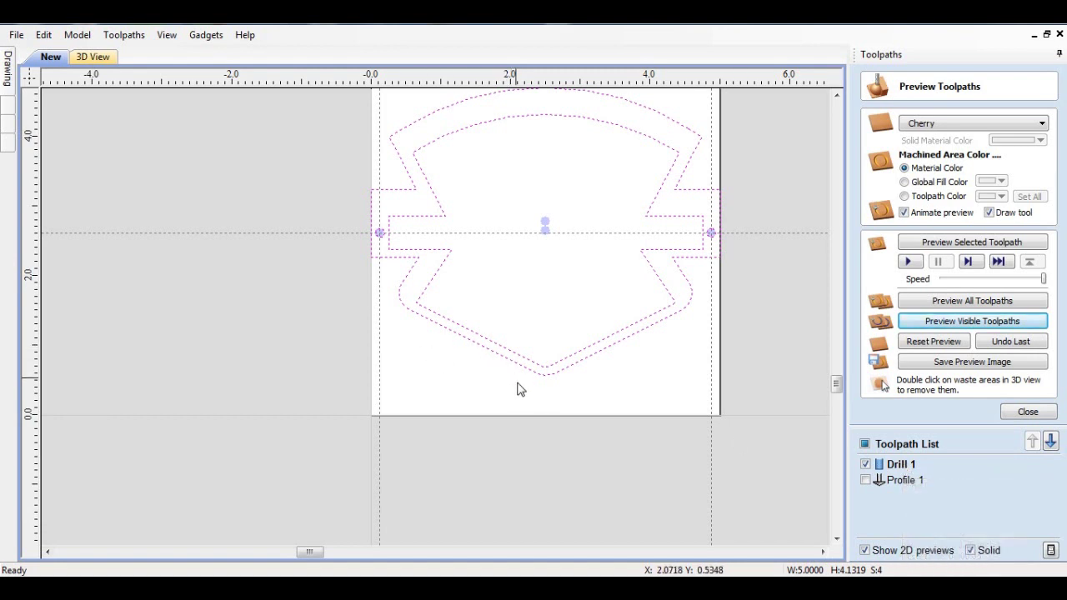
pyautogui.click(516, 393)
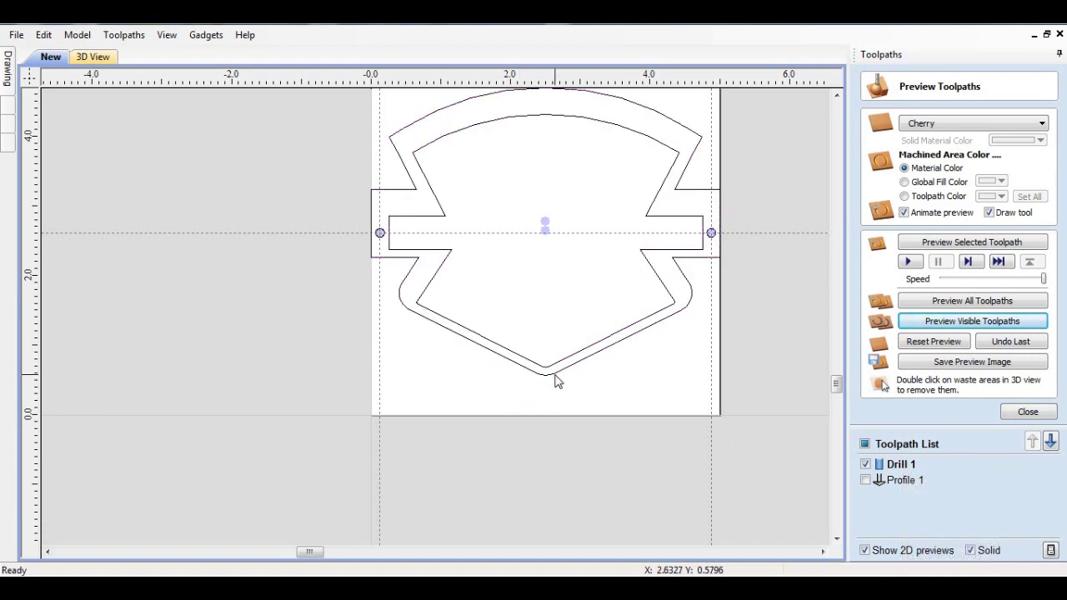
# Change the Drill 1 tool to End Mill (0.25 inch), recalculate the toolpath and preview it on the profiled board.
pyautogui.doubleClick(902, 464)
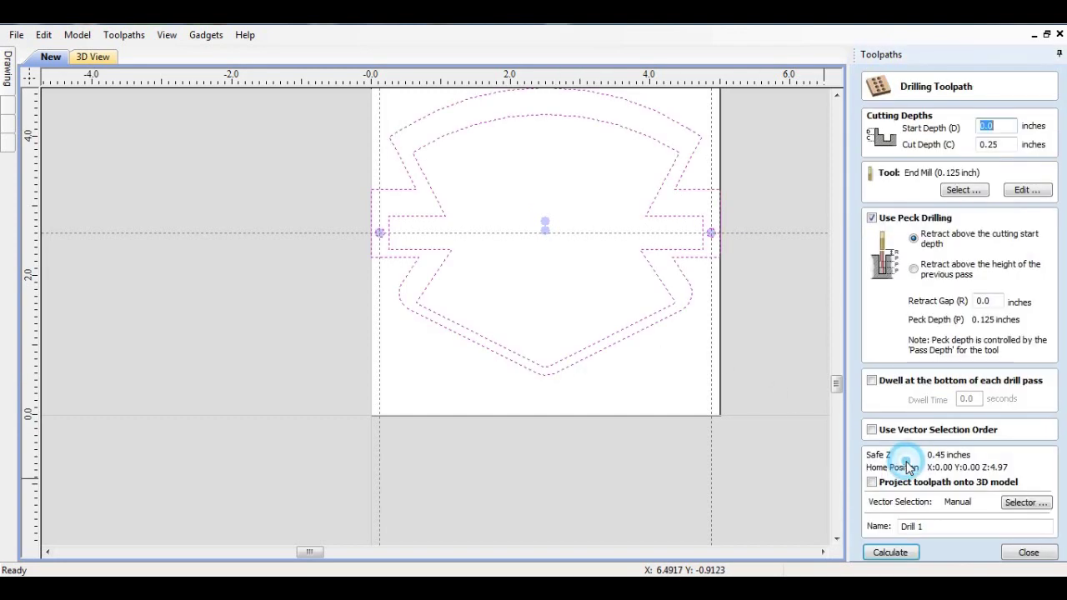
pyautogui.click(964, 190)
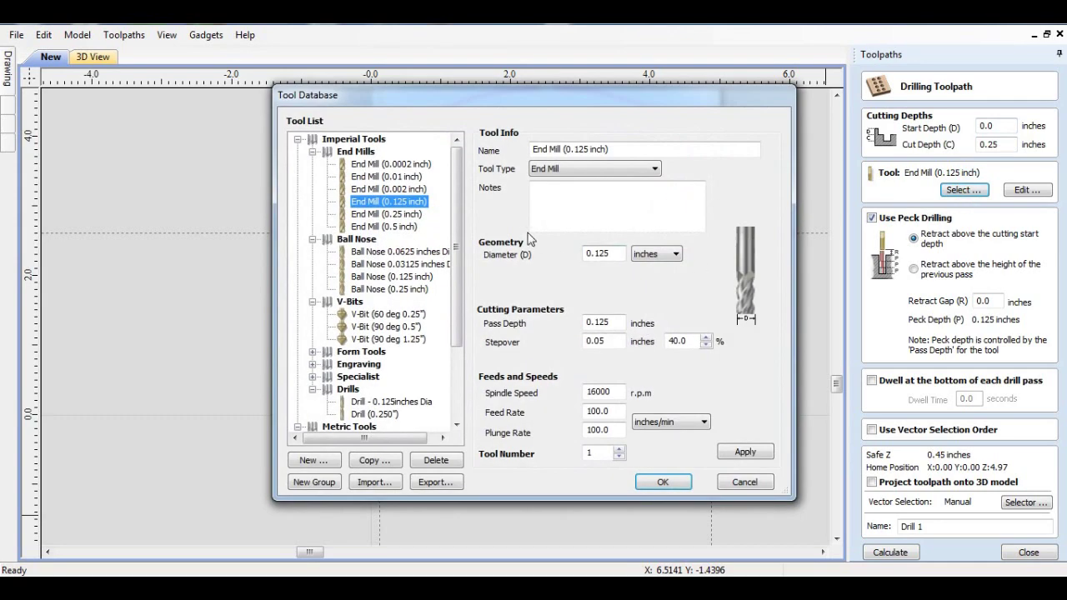
pyautogui.click(385, 214)
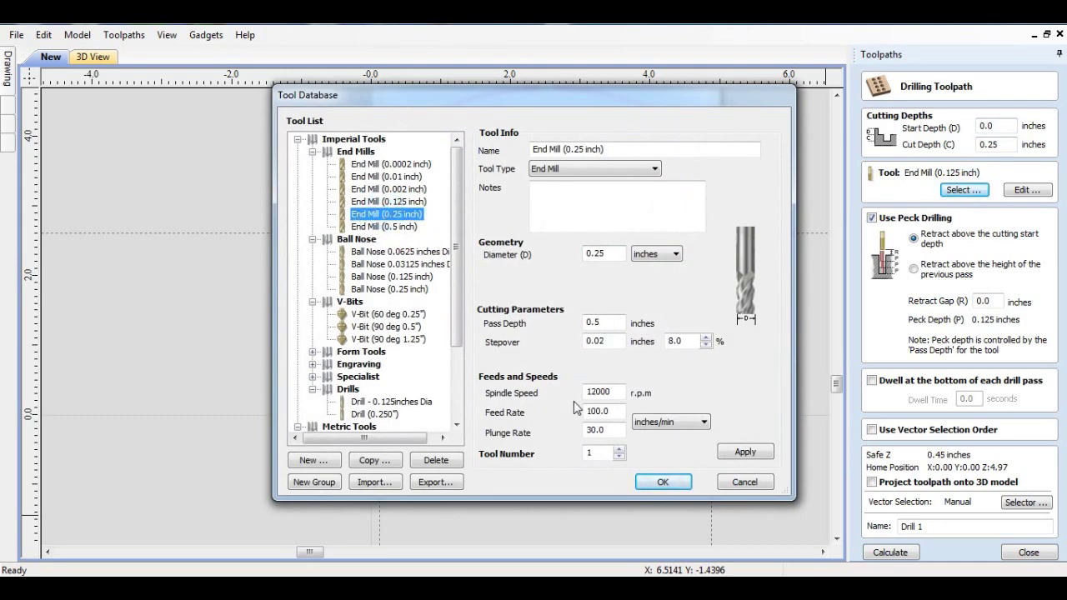
pyautogui.click(663, 483)
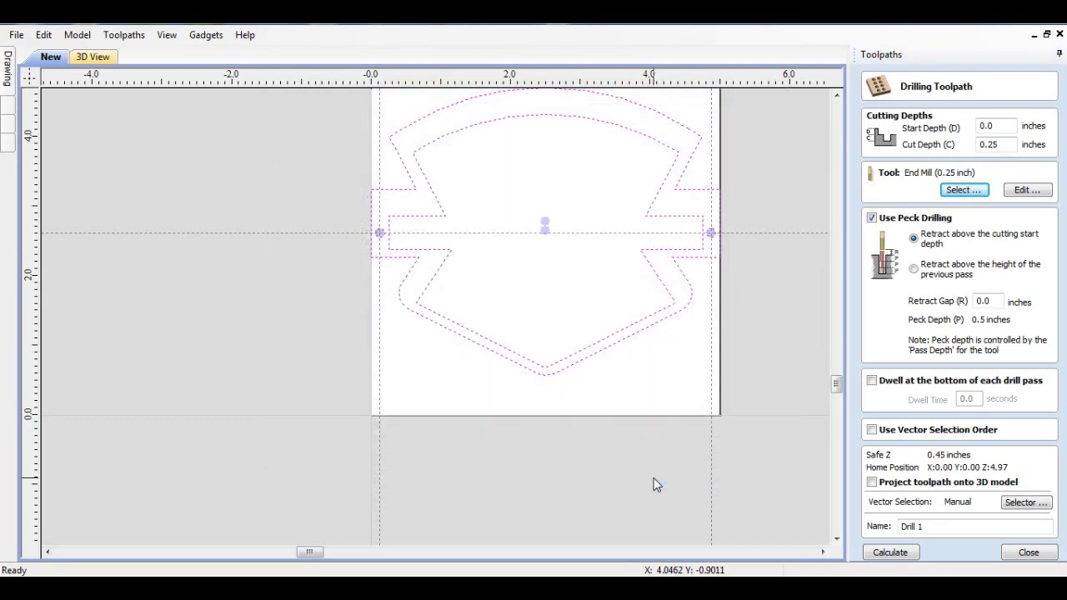
pyautogui.click(888, 552)
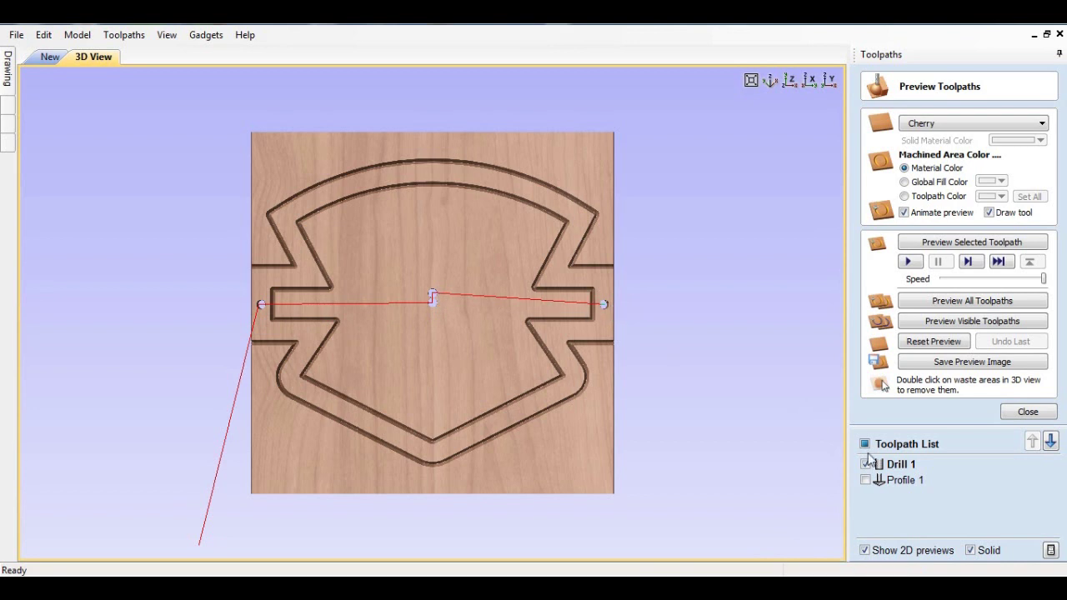
pyautogui.click(939, 322)
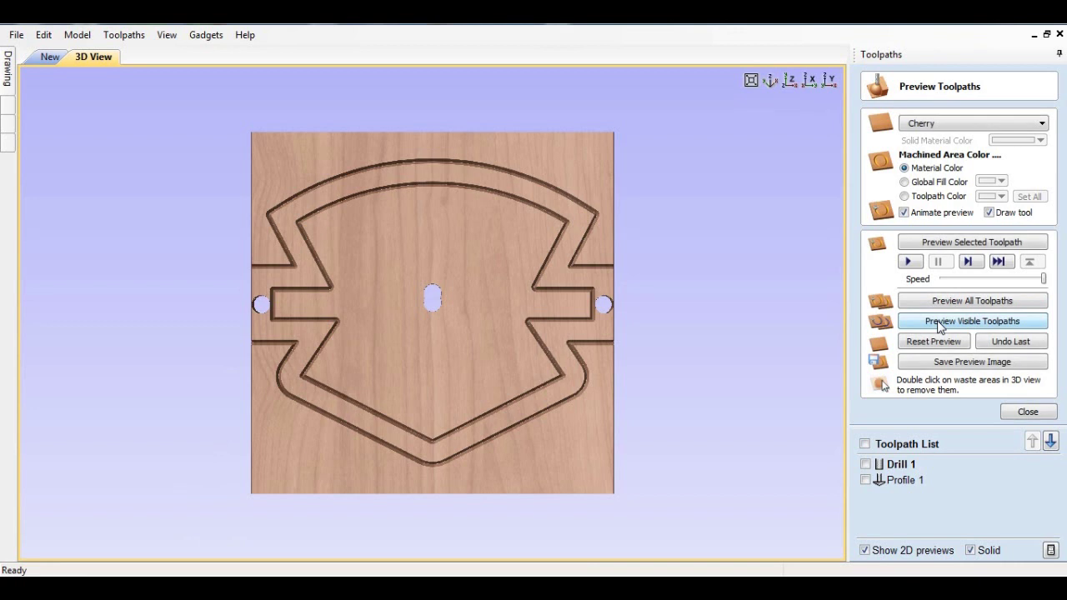
# Show Drill 1 in the 2D drawing and compare its drilled areas with the side circles and the surrounding shield outlines.
pyautogui.click(52, 56)
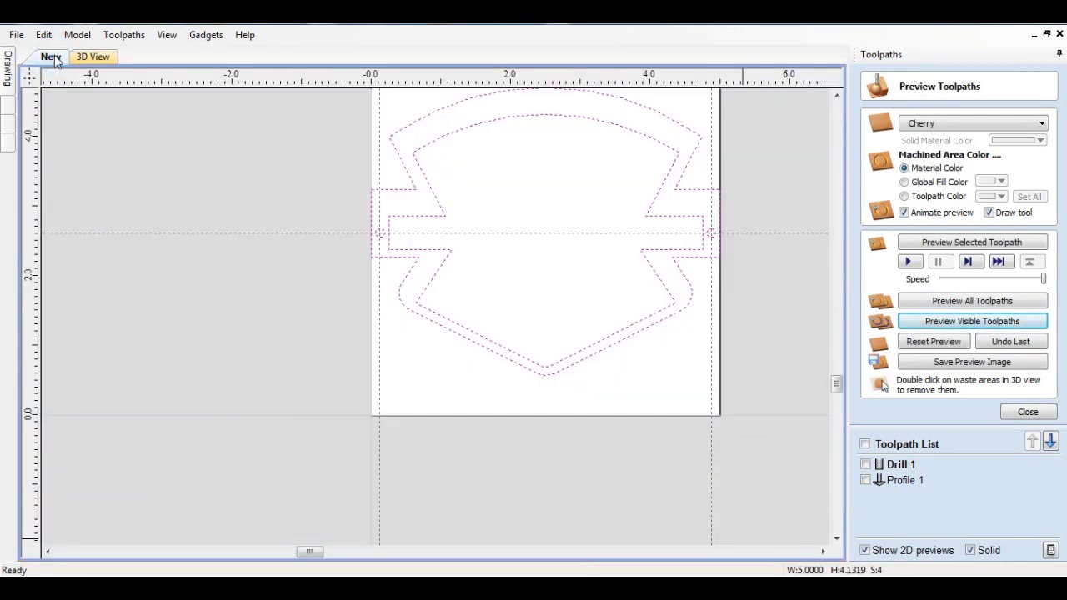
pyautogui.click(880, 464)
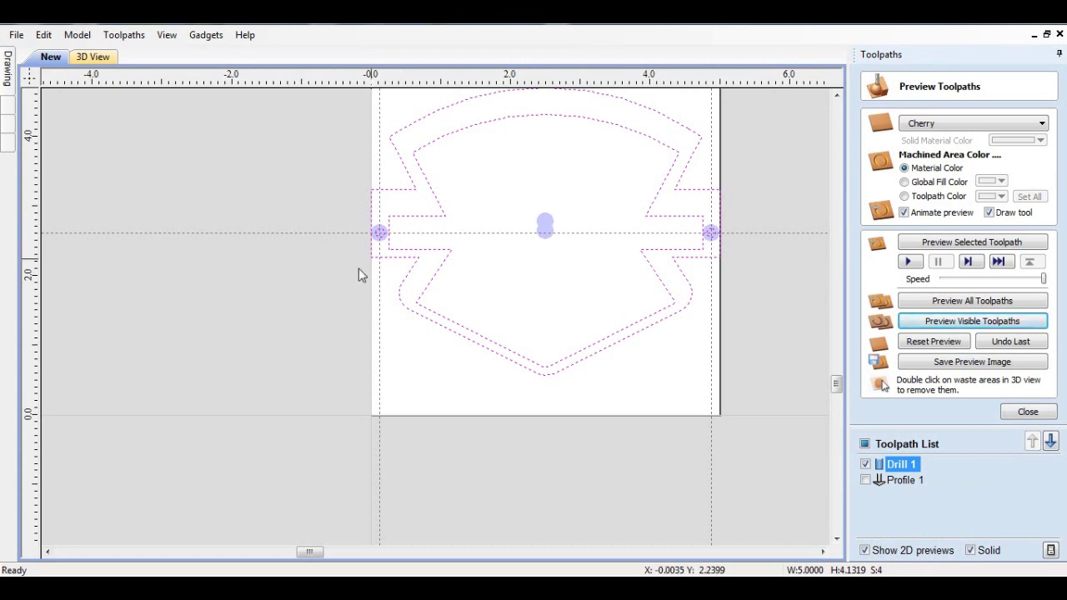
pyautogui.click(379, 244)
pyautogui.scroll(6, 379, 244)
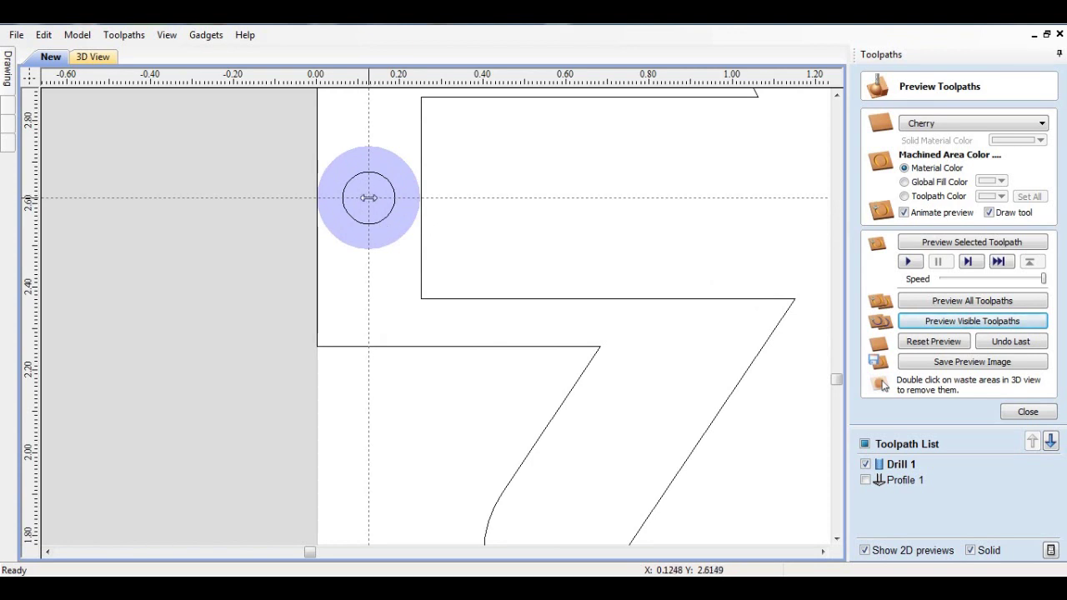
pyautogui.scroll(-2, 297, 348)
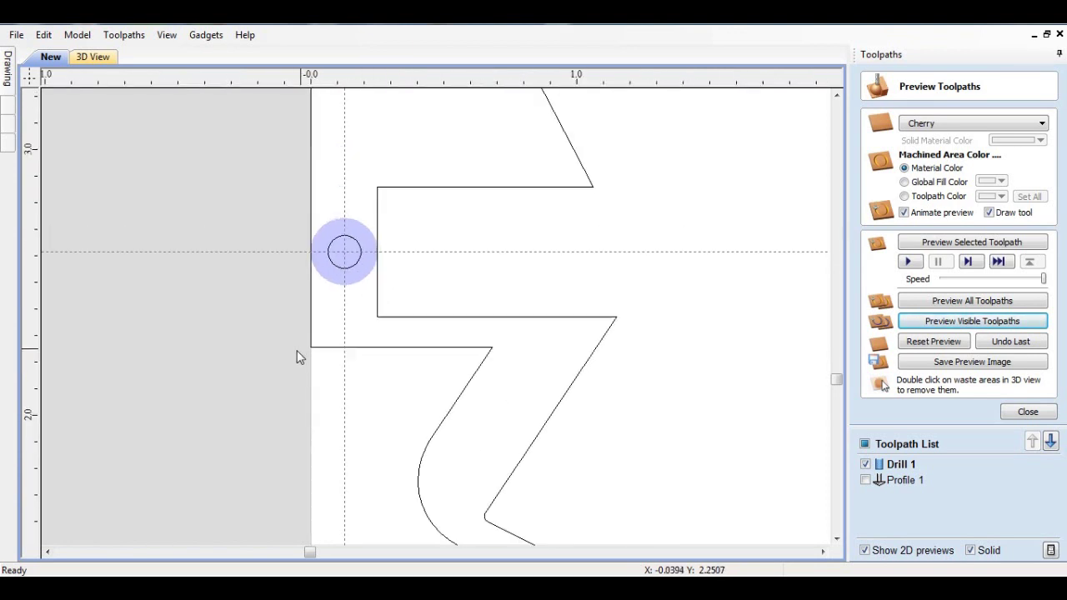
pyautogui.scroll(-5, 297, 350)
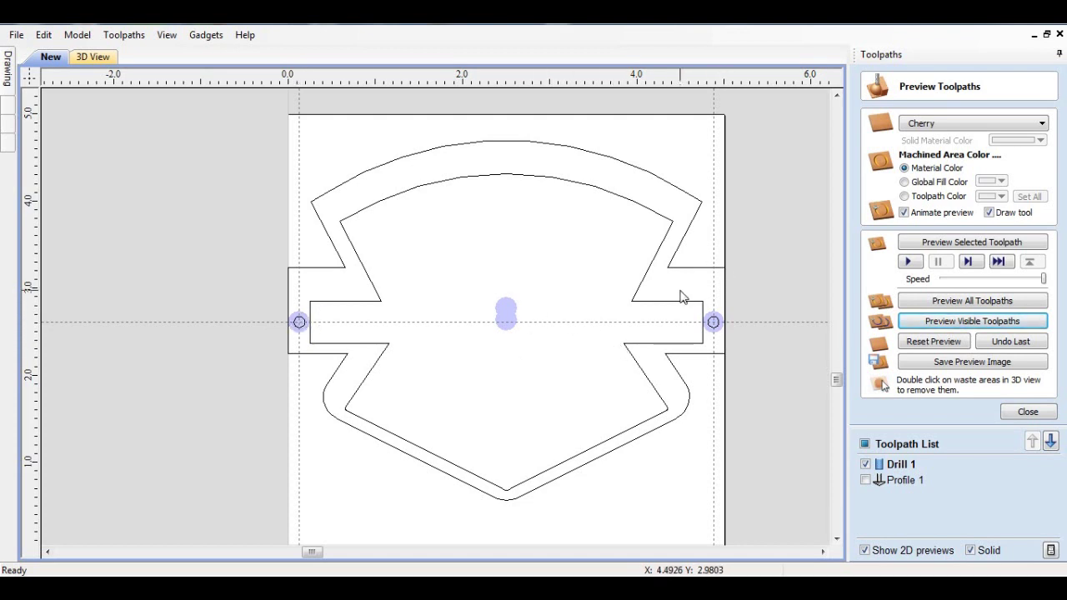
# Change the Drill 1 tool to End Mill (0.01 inch) and recalculate the toolpath.
pyautogui.doubleClick(898, 464)
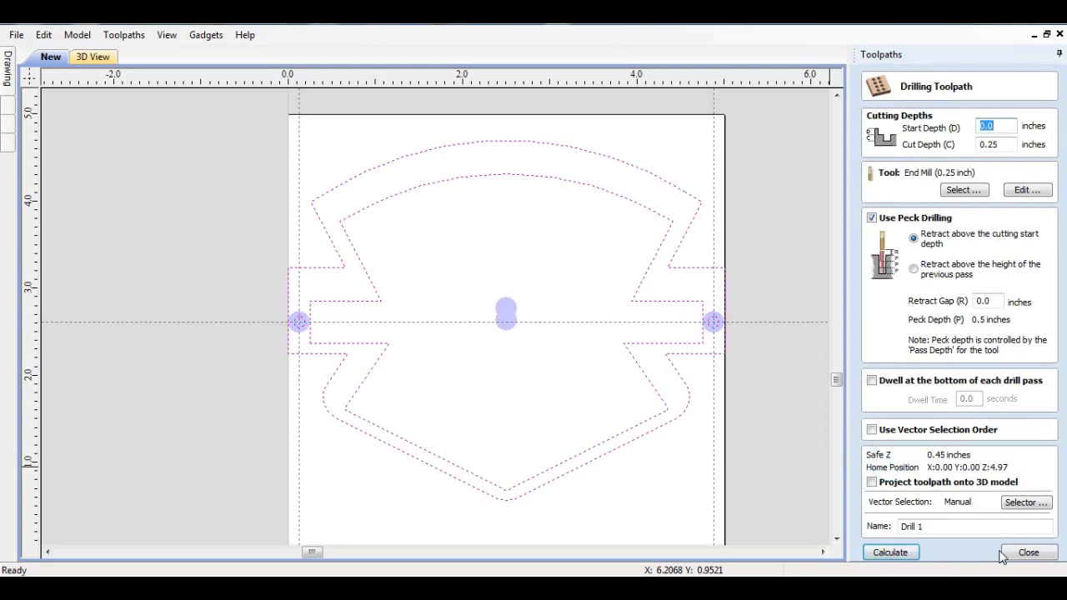
pyautogui.click(960, 190)
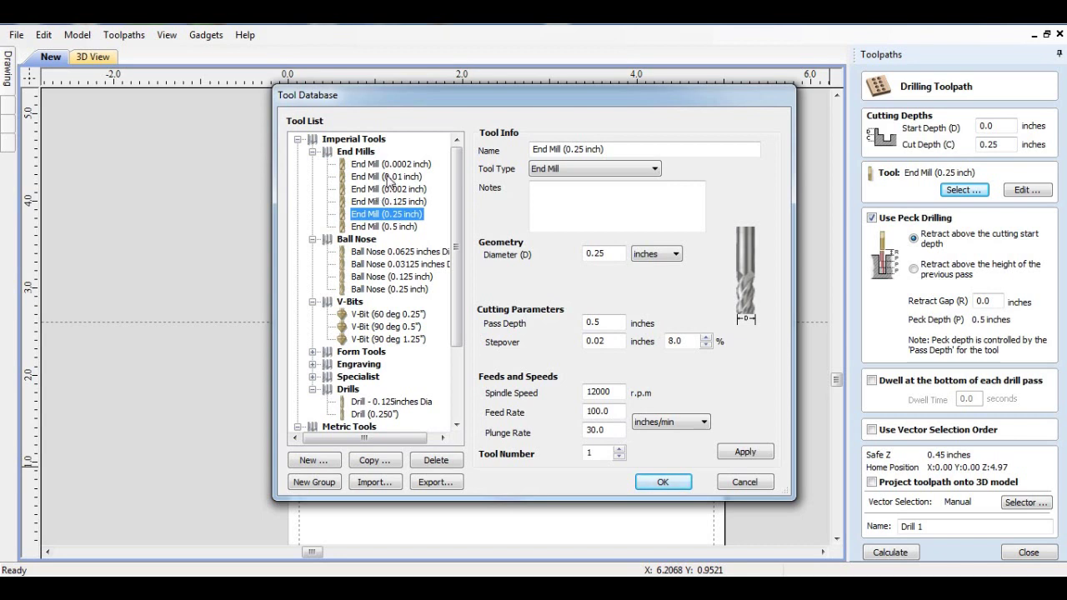
pyautogui.click(387, 177)
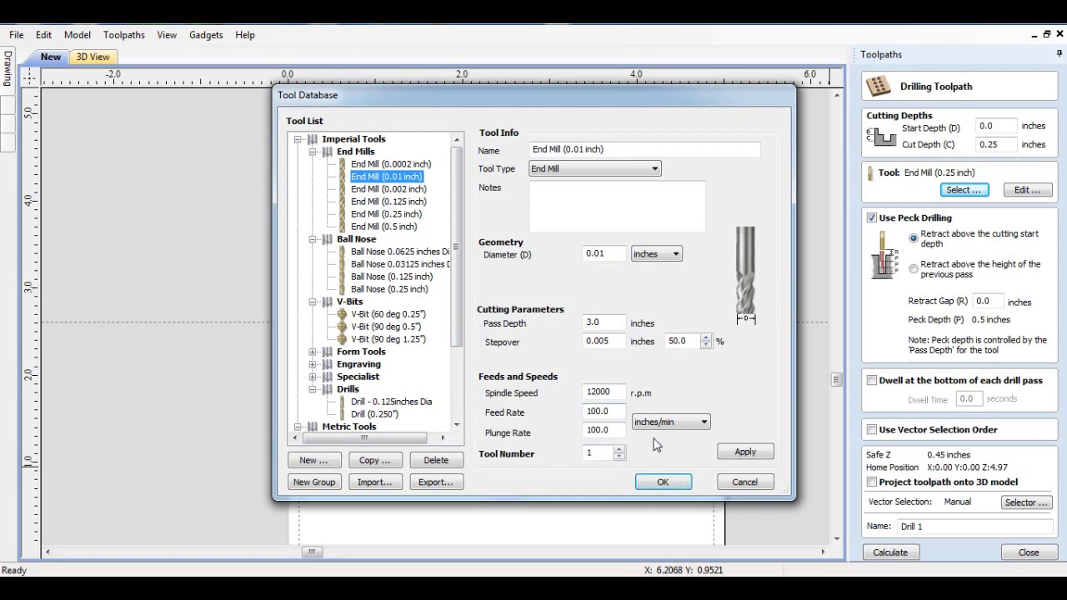
pyautogui.click(664, 483)
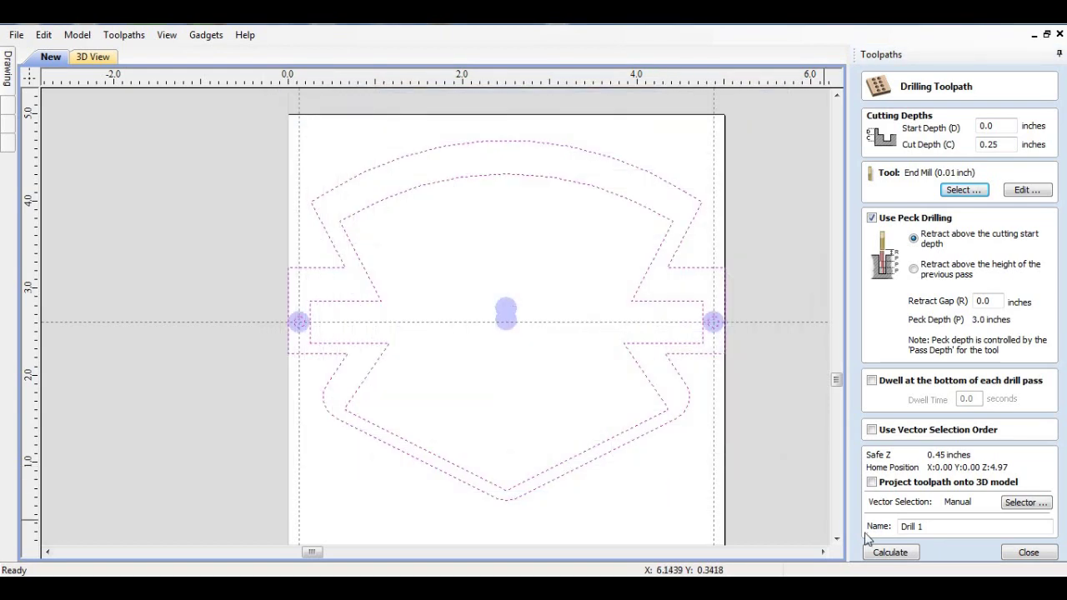
pyautogui.click(888, 552)
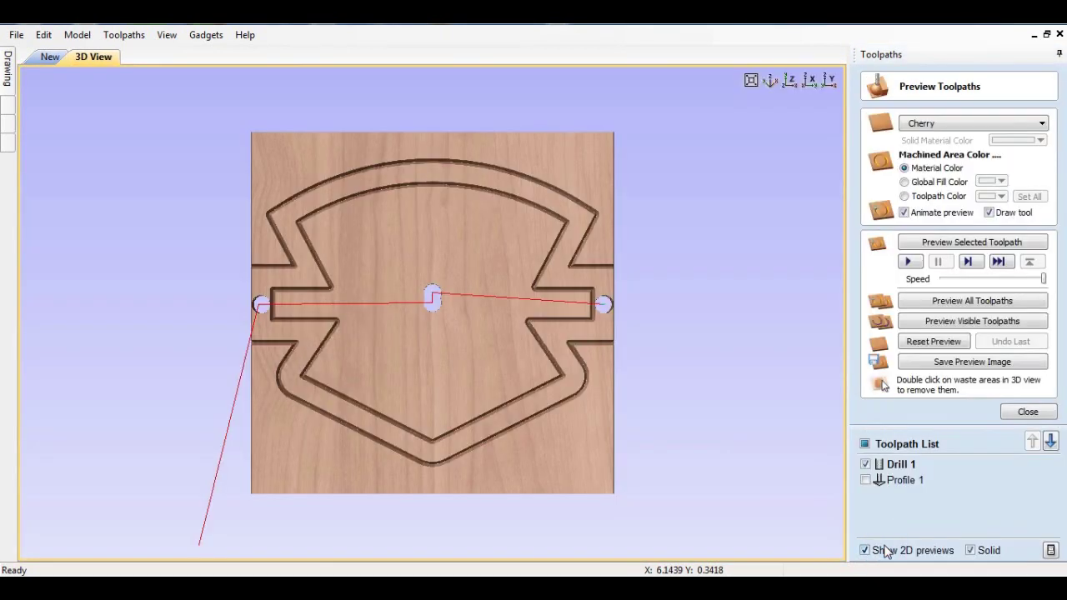
# Reset the simulated board, preview Profile 1 on its own, and follow it with a preview of Drill 1.
pyautogui.click(919, 342)
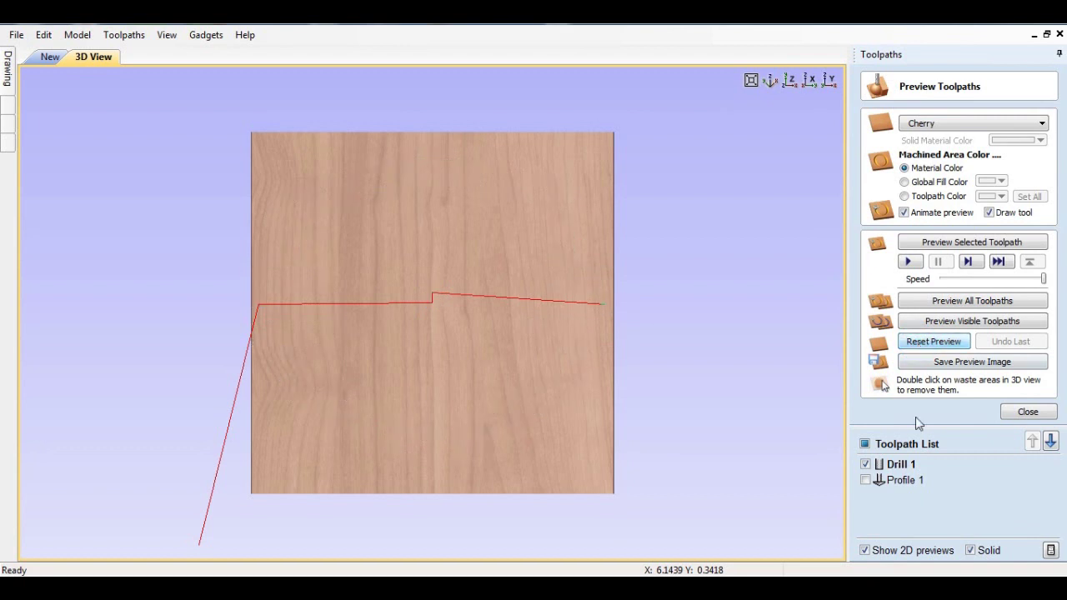
pyautogui.click(865, 480)
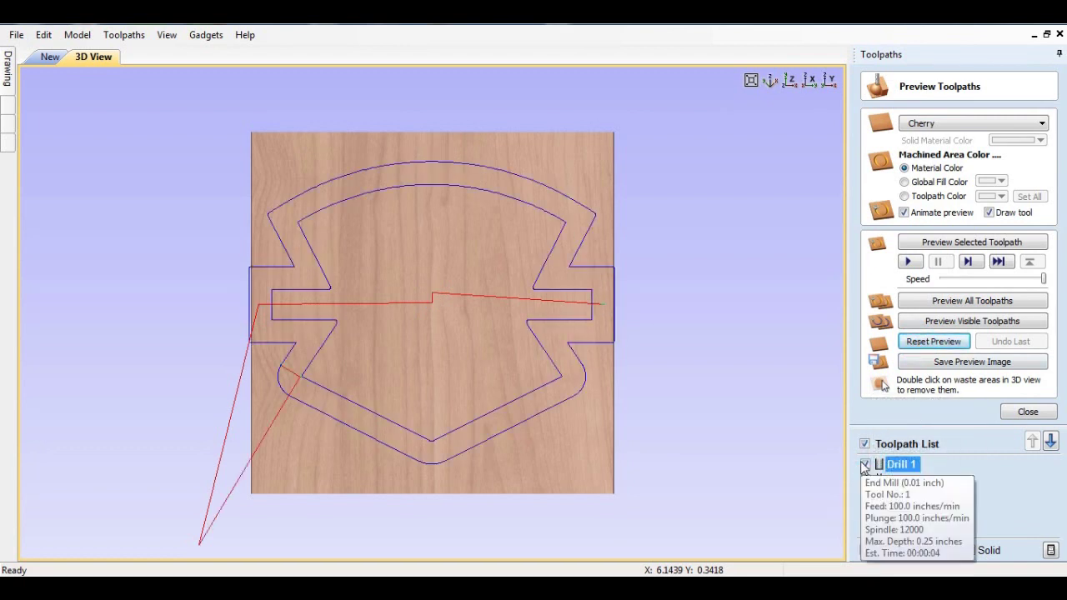
pyautogui.click(865, 464)
pyautogui.click(917, 321)
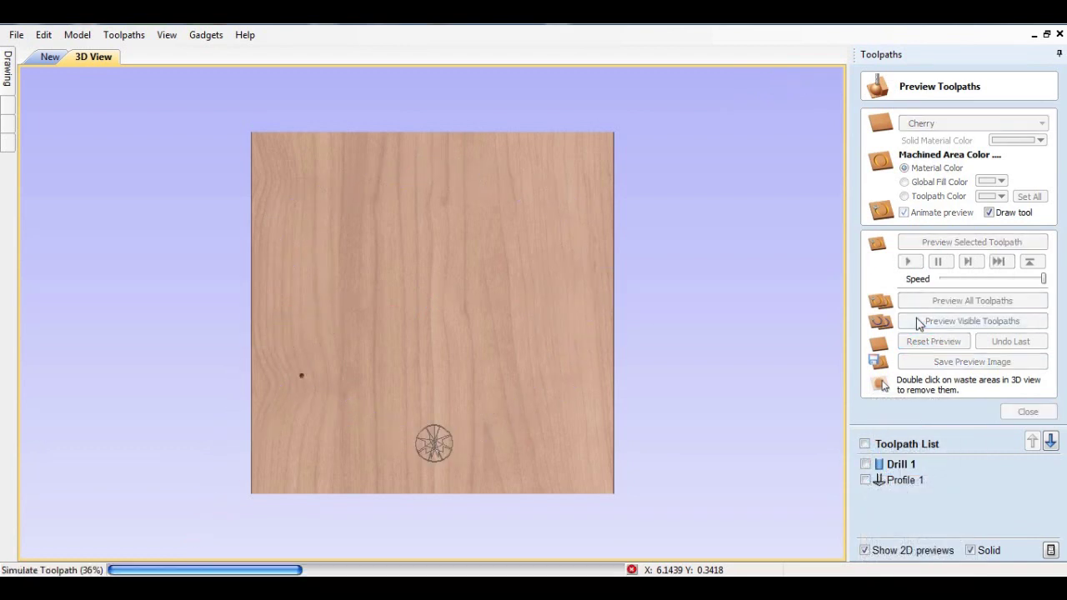
pyautogui.click(865, 465)
pyautogui.click(963, 325)
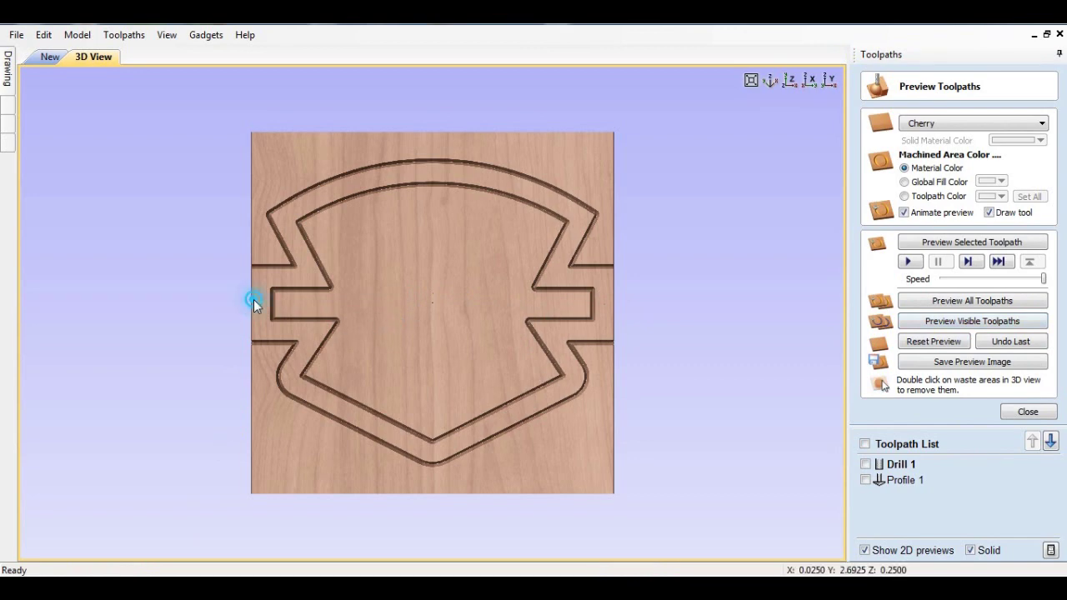
# Examine the small drilled holes at the shield's centre and in both side tabs of the simulated board.
pyautogui.scroll(5, 254, 300)
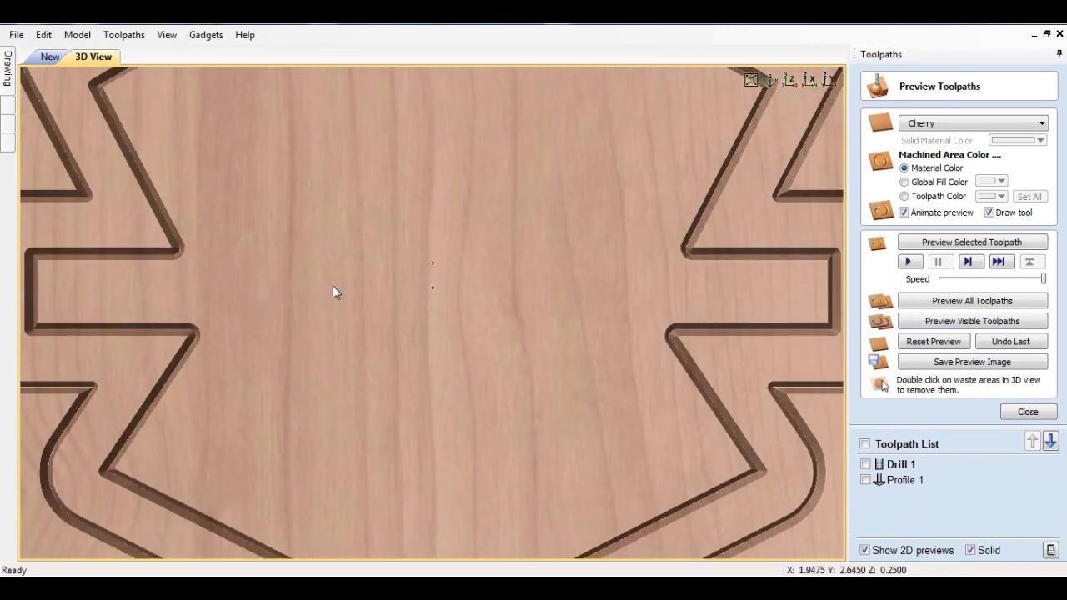
pyautogui.scroll(4, 441, 270)
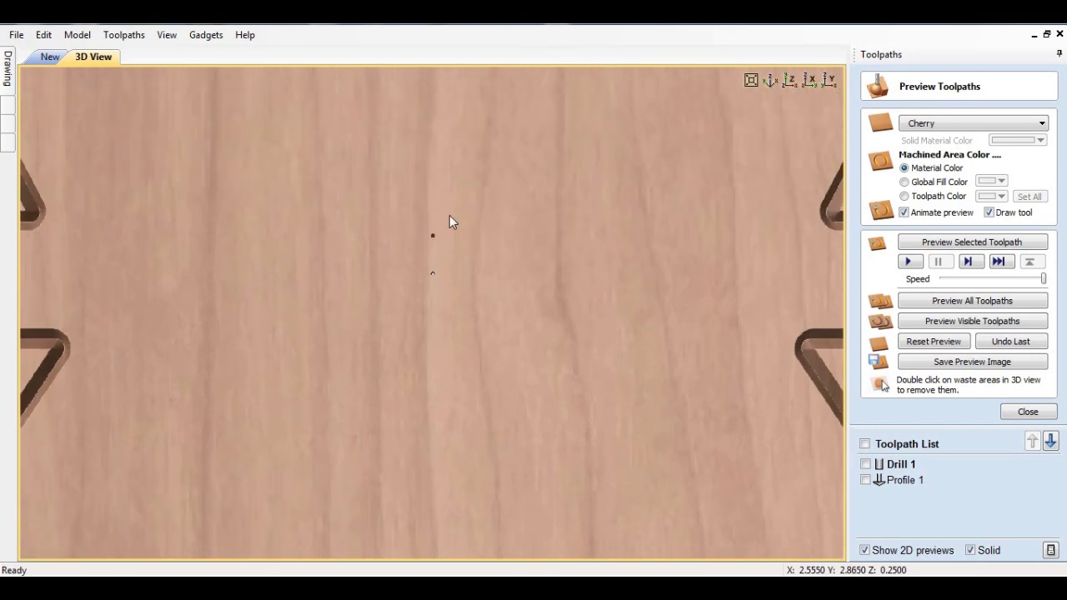
pyautogui.scroll(-8, 509, 304)
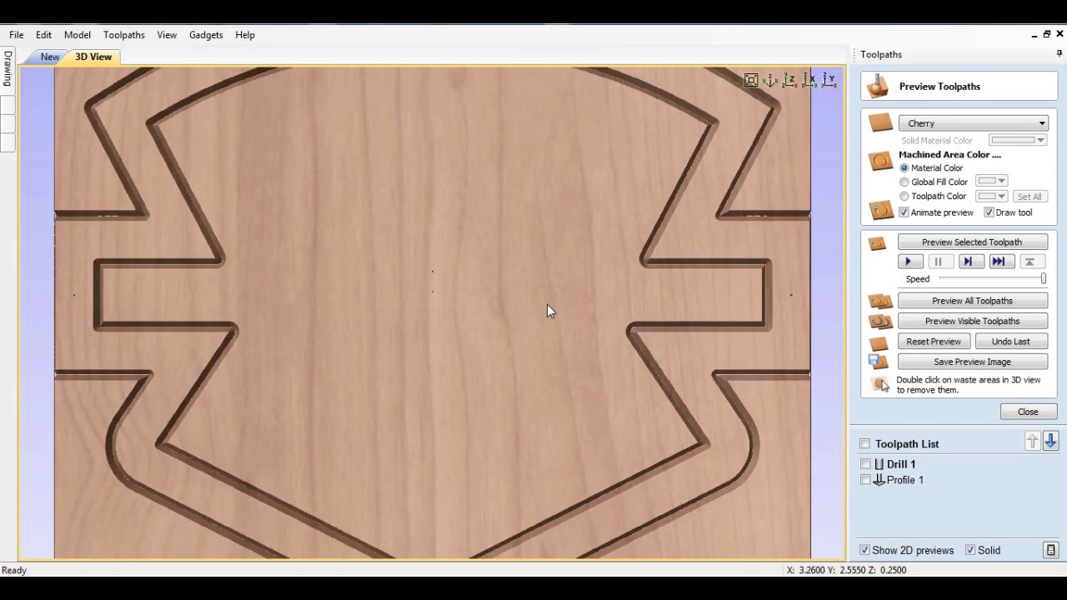
pyautogui.scroll(5, 686, 296)
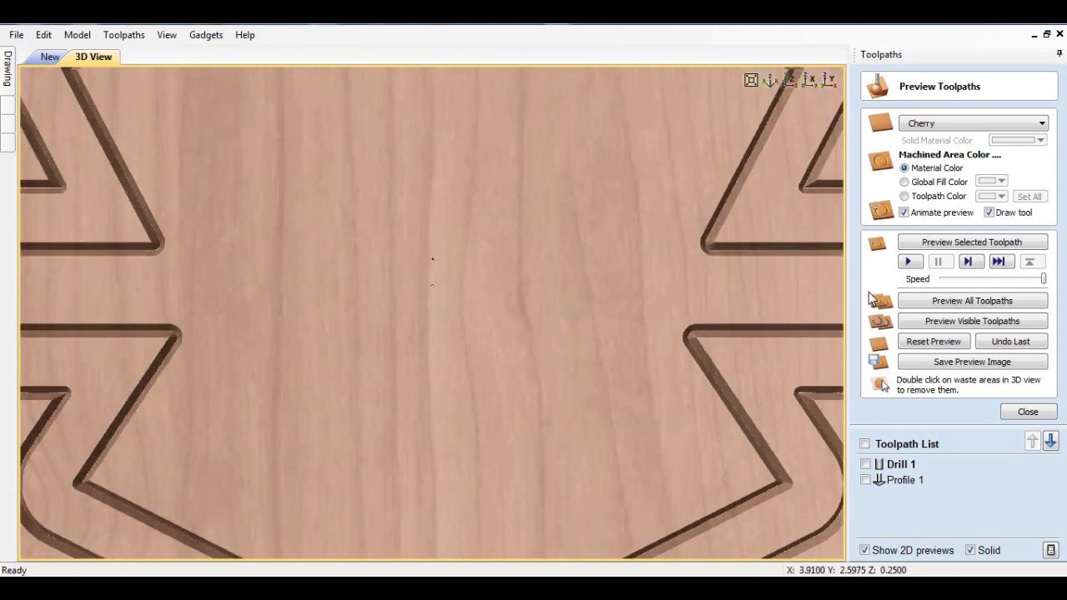
pyautogui.scroll(-2, 660, 327)
pyautogui.scroll(-4, 791, 299)
pyautogui.scroll(6, 796, 298)
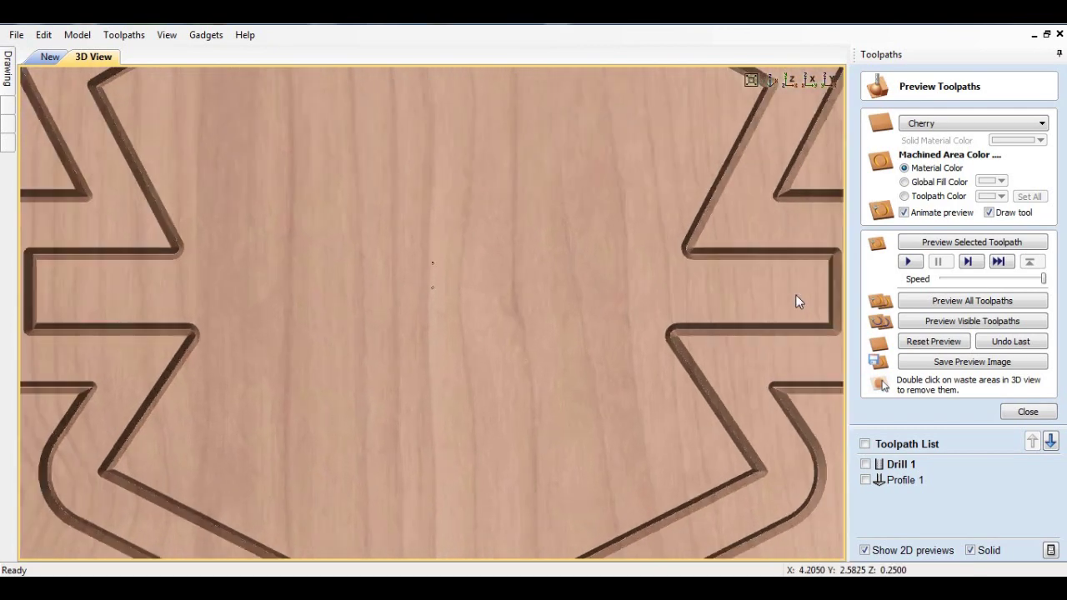
pyautogui.moveTo(783, 307); pyautogui.dragTo(585, 332)
pyautogui.scroll(3, 500, 347)
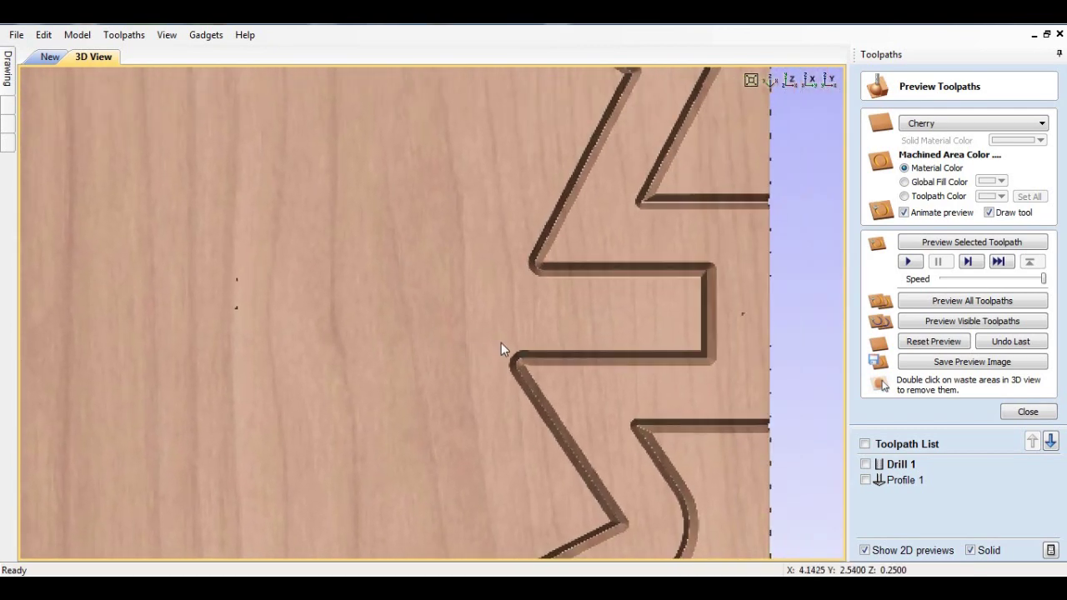
pyautogui.scroll(-3, 505, 352)
pyautogui.moveTo(212, 308); pyautogui.dragTo(552, 370, button='middle')
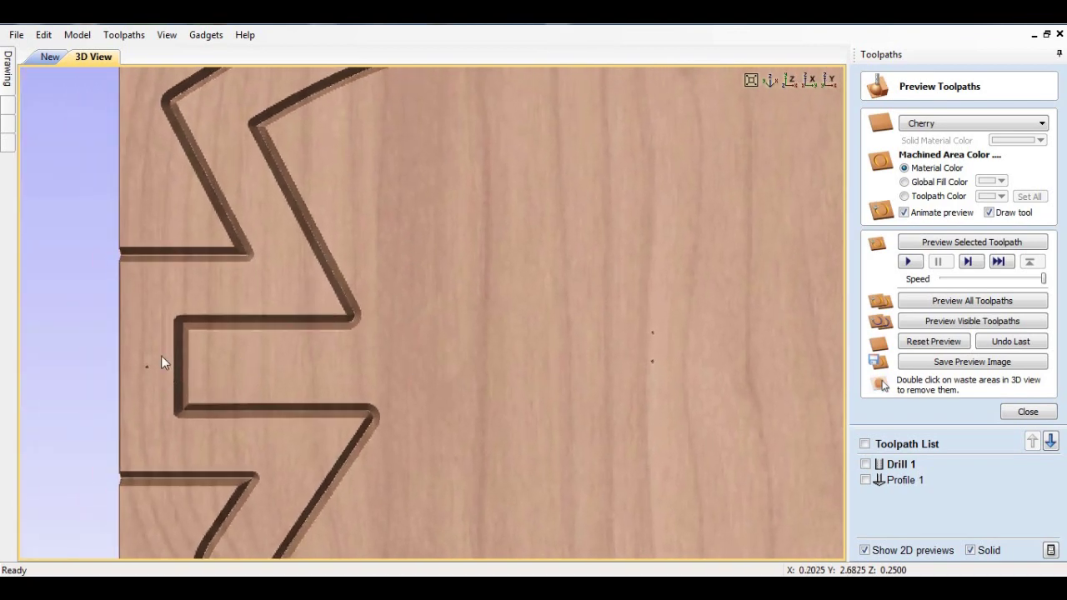
# Show Drill 1 in the 2D drawing and inspect its drill point against the centre of the left side circle.
pyautogui.click(48, 56)
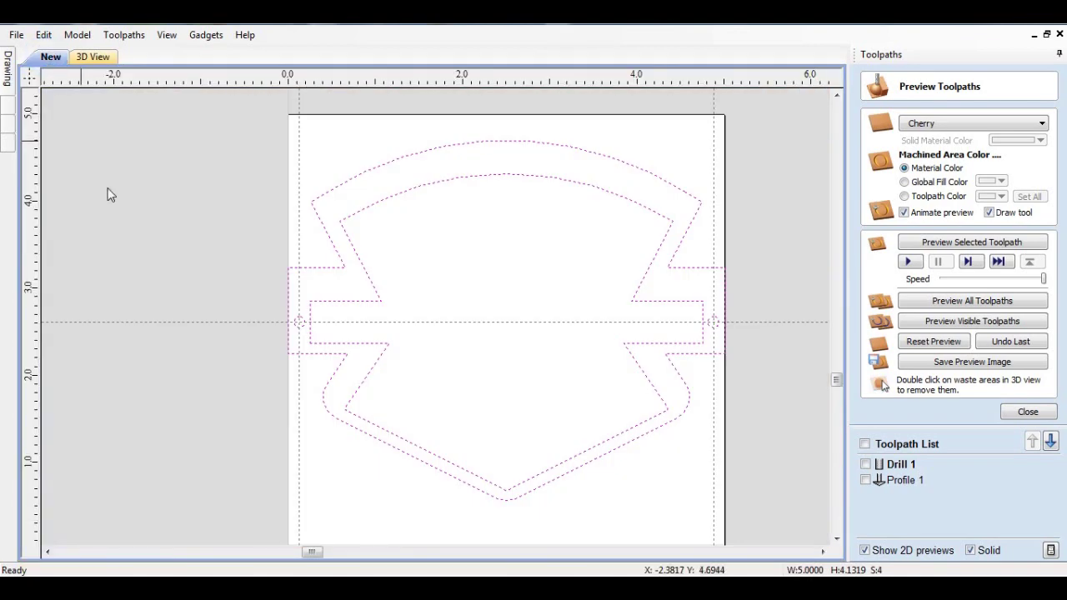
pyautogui.click(866, 464)
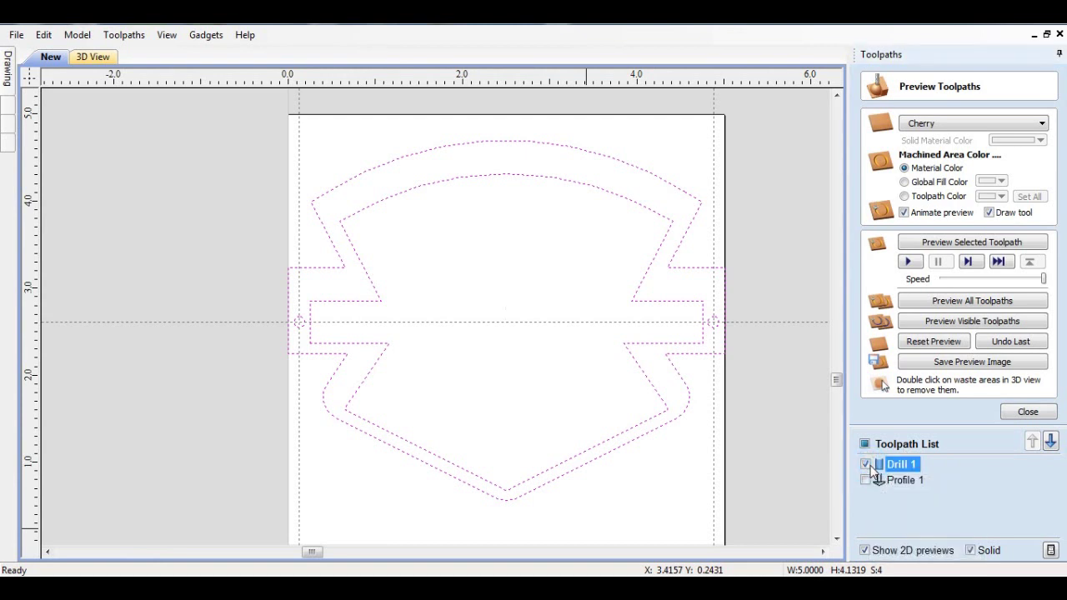
pyautogui.click(283, 322)
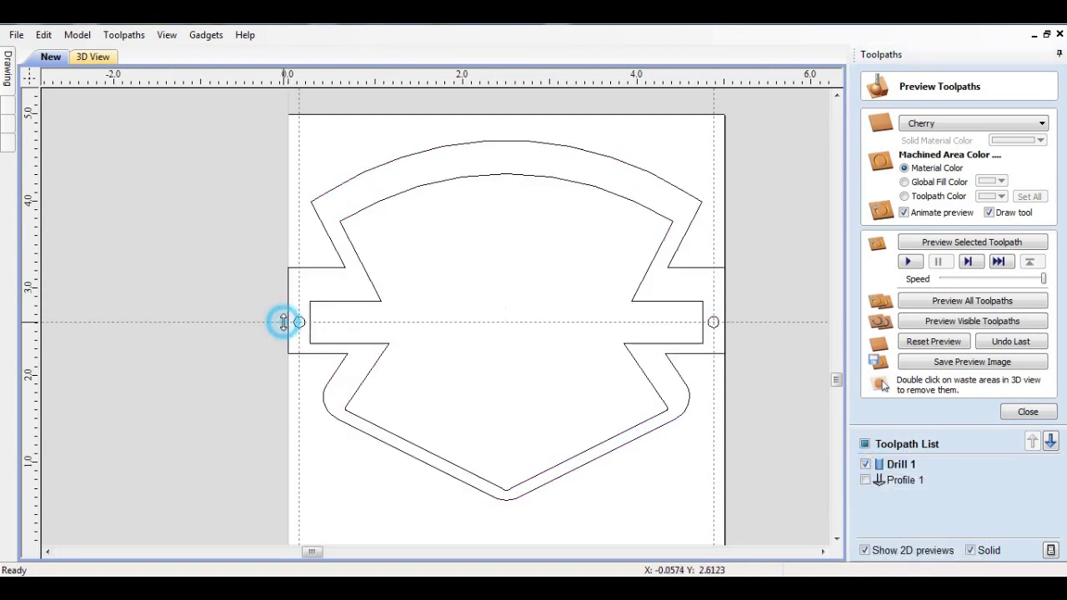
pyautogui.scroll(10, 298, 326)
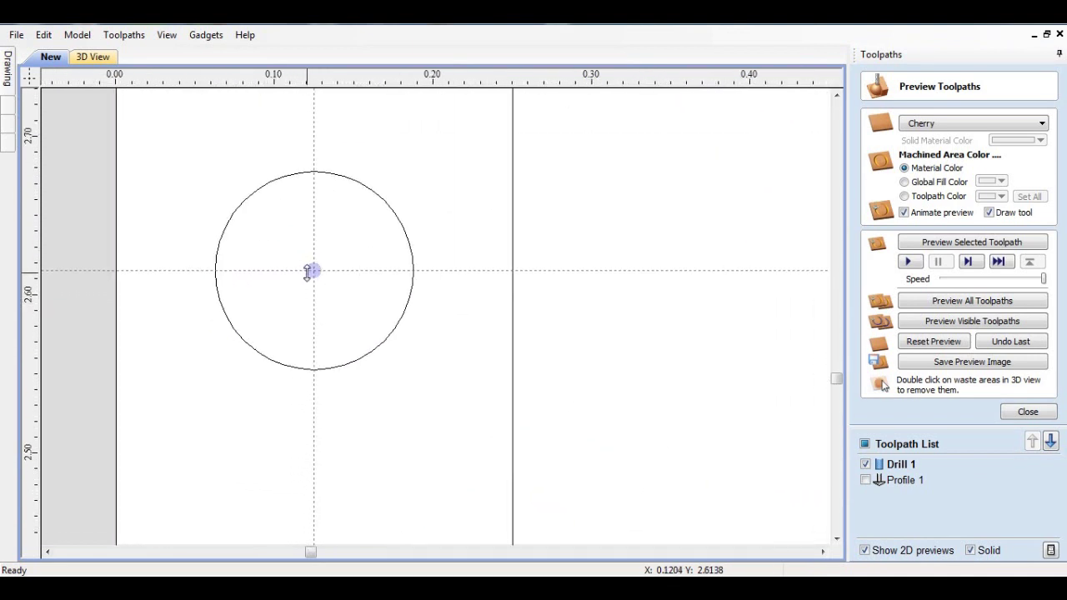
# Examine the Drill 1 points near the centre of the shield in the 2D drawing.
pyautogui.scroll(-10, 308, 272)
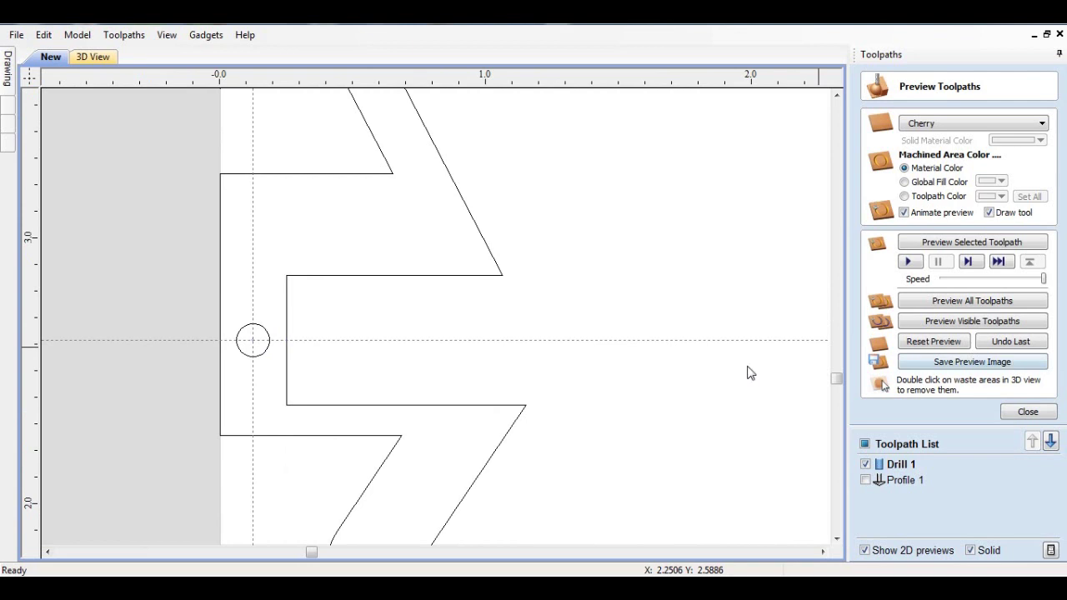
pyautogui.scroll(-4, 414, 353)
pyautogui.scroll(3, 691, 330)
pyautogui.scroll(2, 648, 389)
pyautogui.scroll(4, 503, 341)
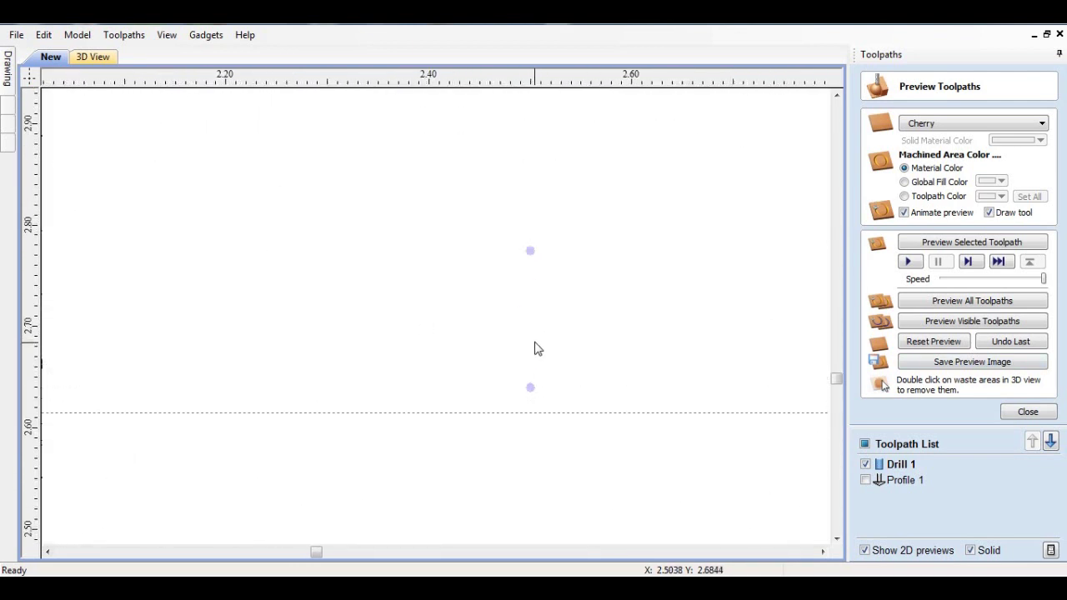
# Inspect the Drill 1 point against the centre of the right side circle, and return to viewing the whole shield.
pyautogui.scroll(-5, 392, 312)
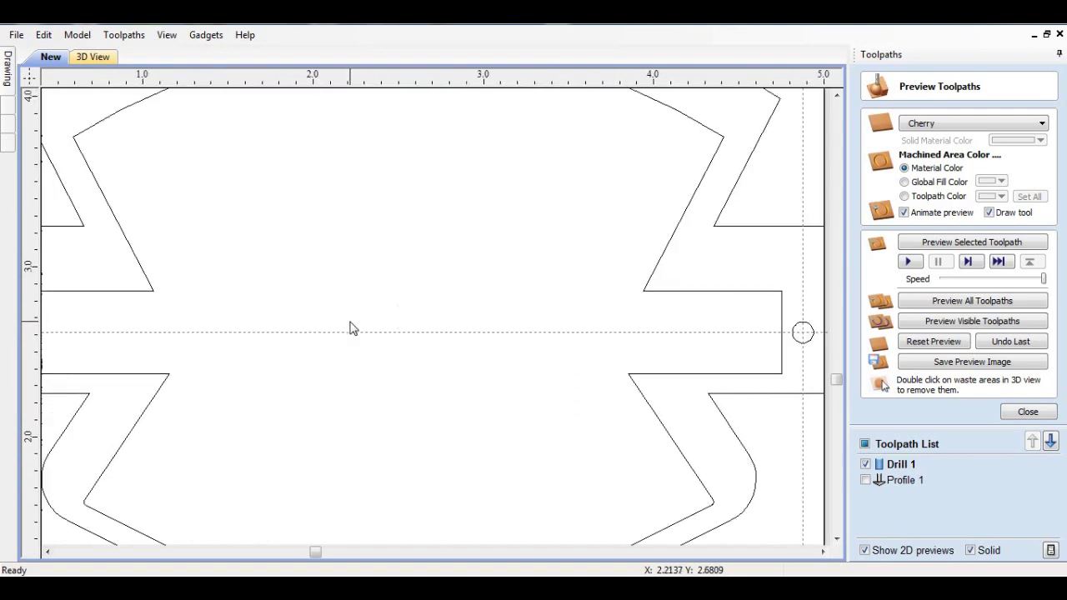
pyautogui.scroll(-1, 350, 328)
pyautogui.scroll(5, 708, 333)
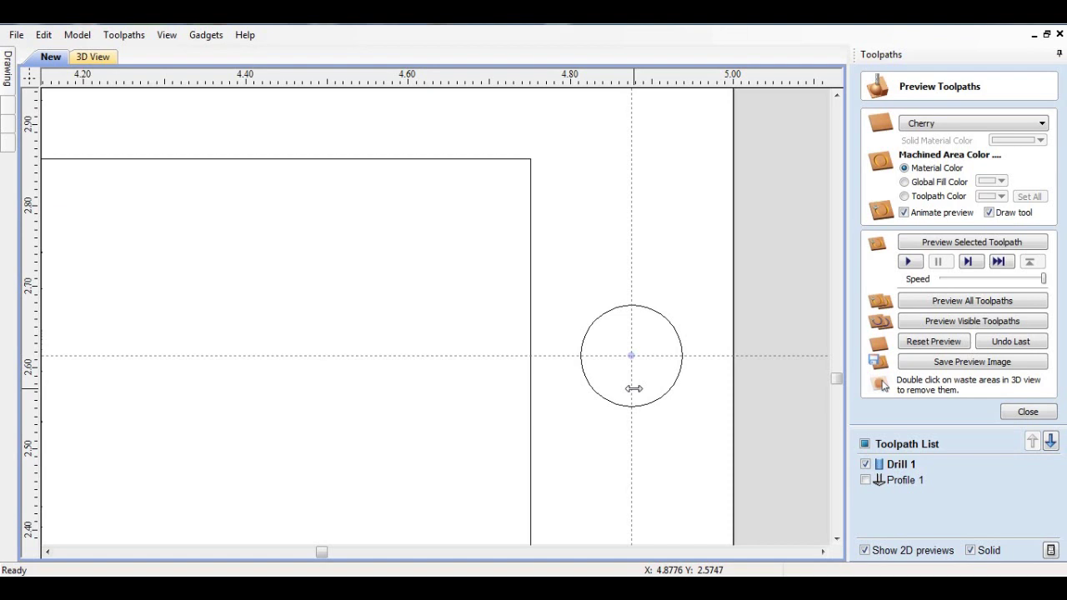
pyautogui.scroll(-4, 450, 308)
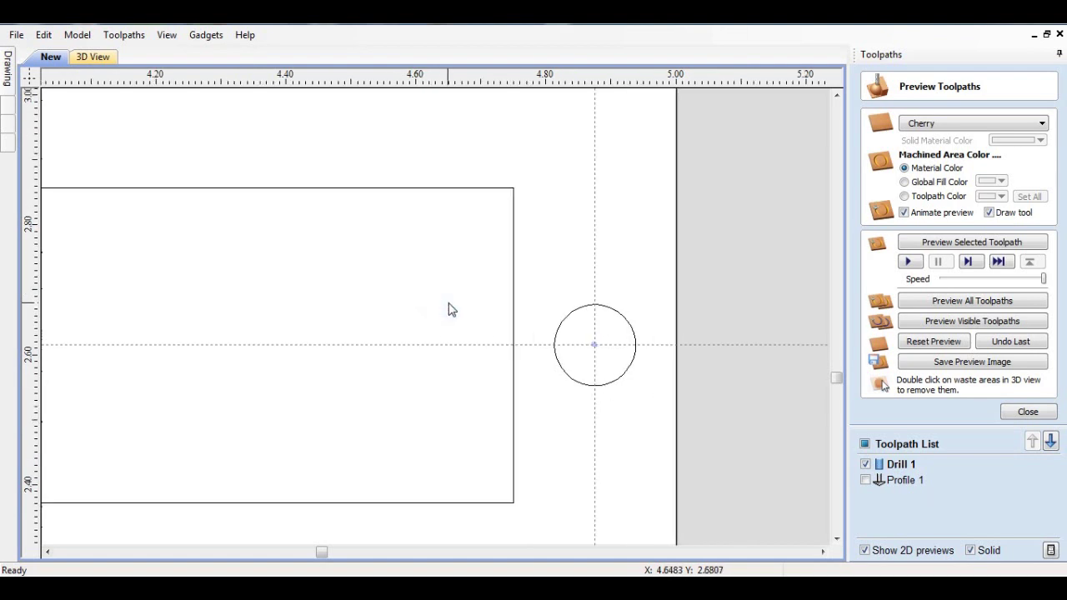
pyautogui.scroll(-2, 457, 311)
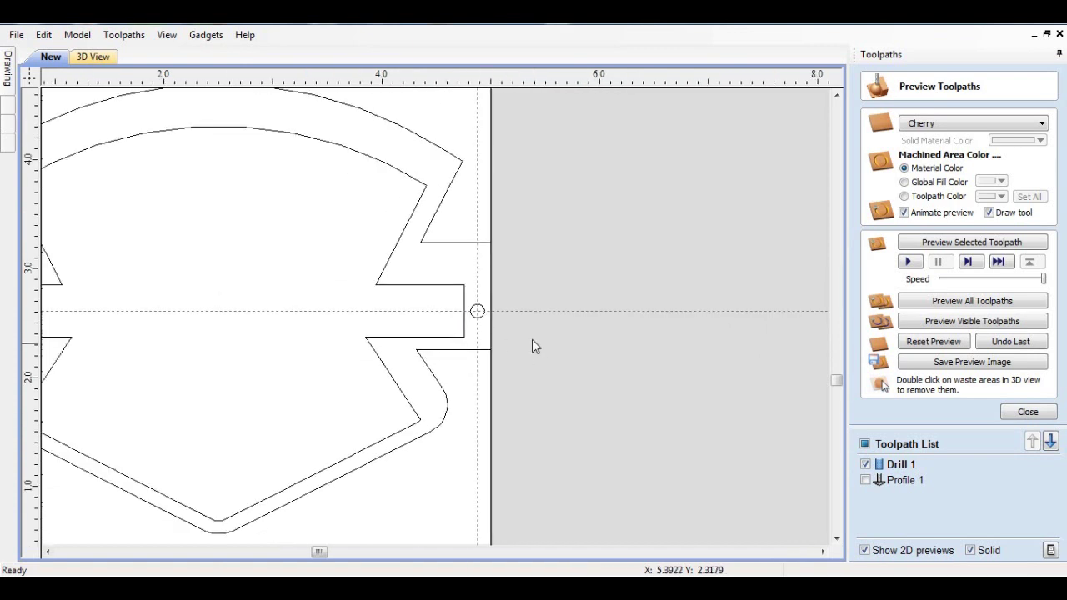
pyautogui.scroll(-1, 533, 315)
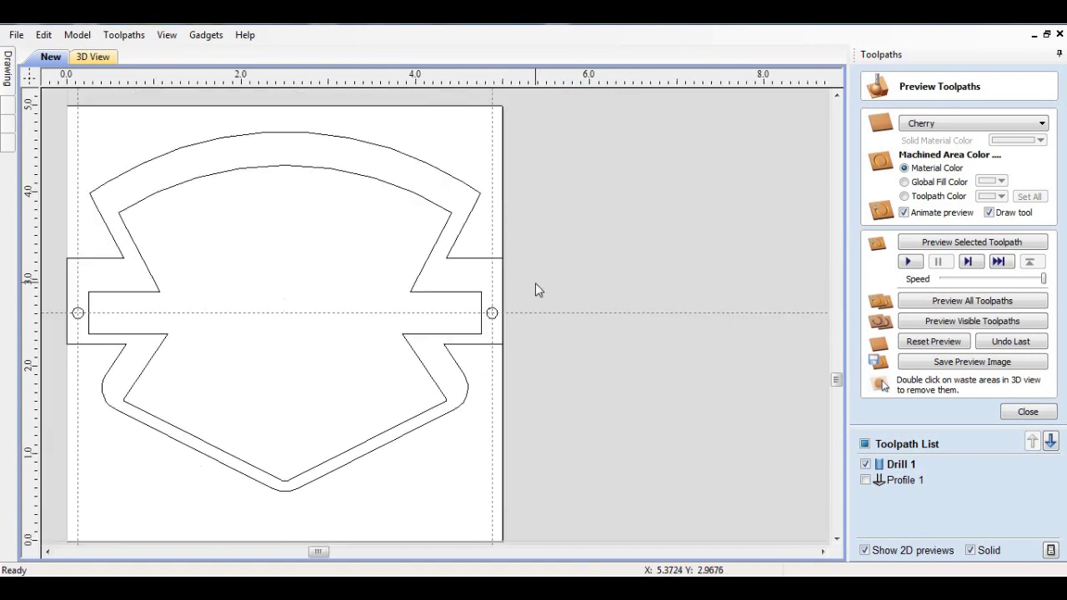